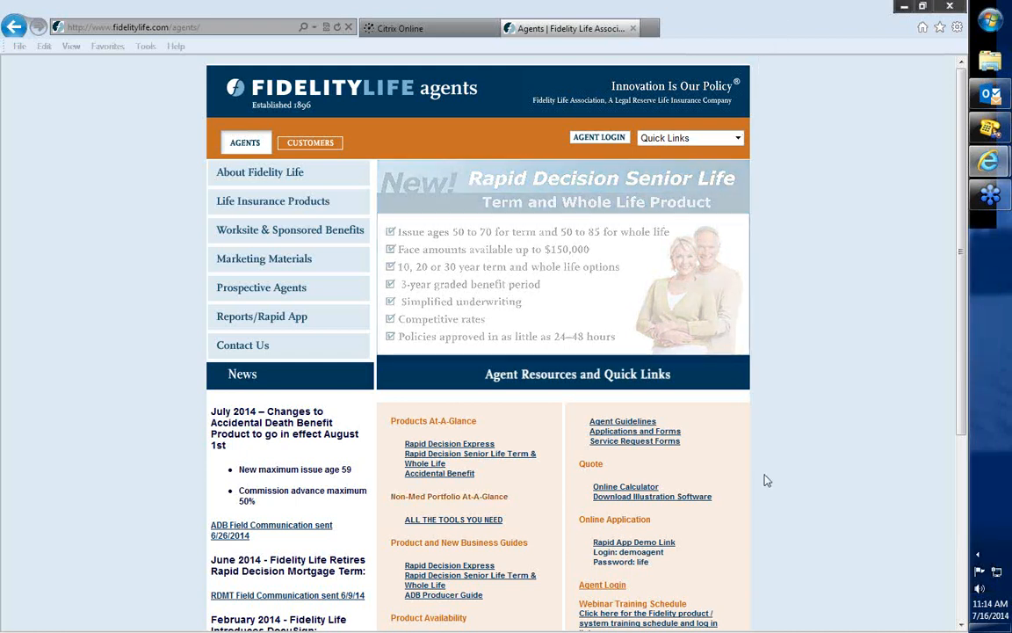
Open the Rapid App Demo Link under Online Application and enlarge its login page.
scroll(763, 479, "down", 3)
left_click_drag(654, 347, 586, 350)
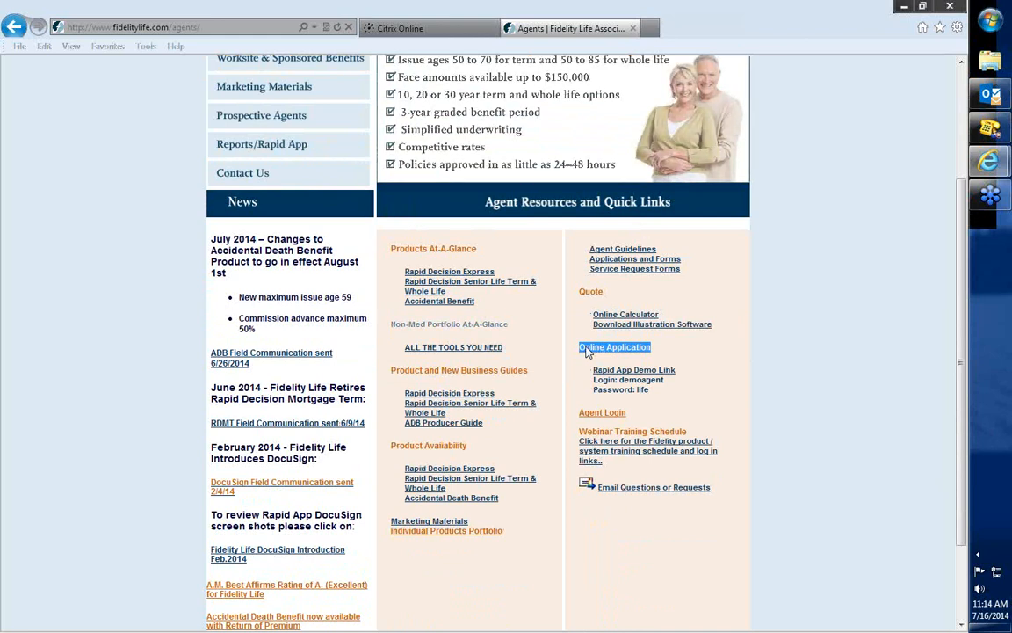
left_click(640, 373)
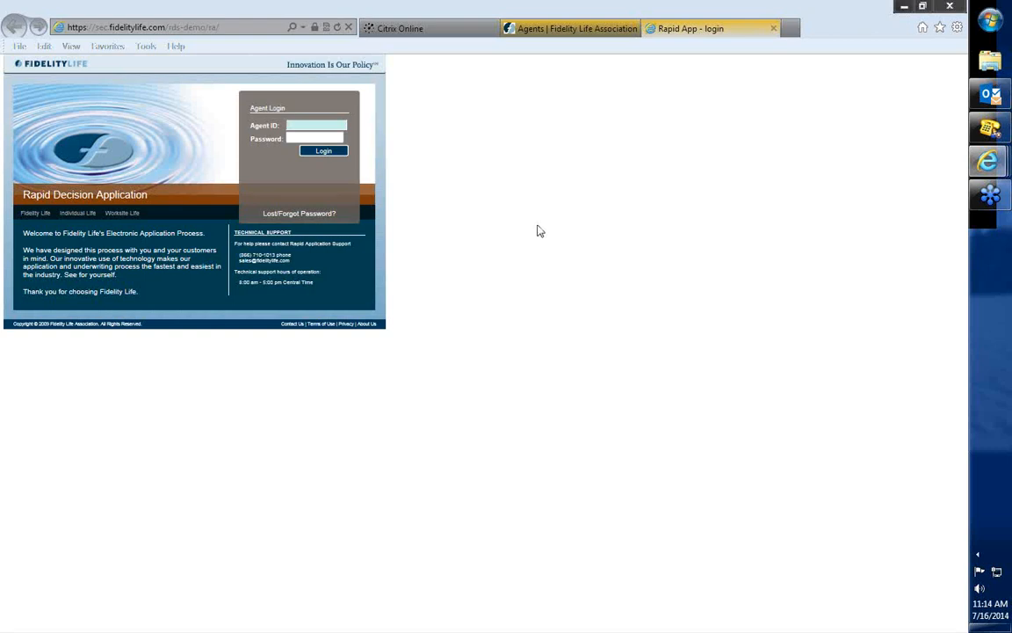
scroll(478, 237, "up", 6)
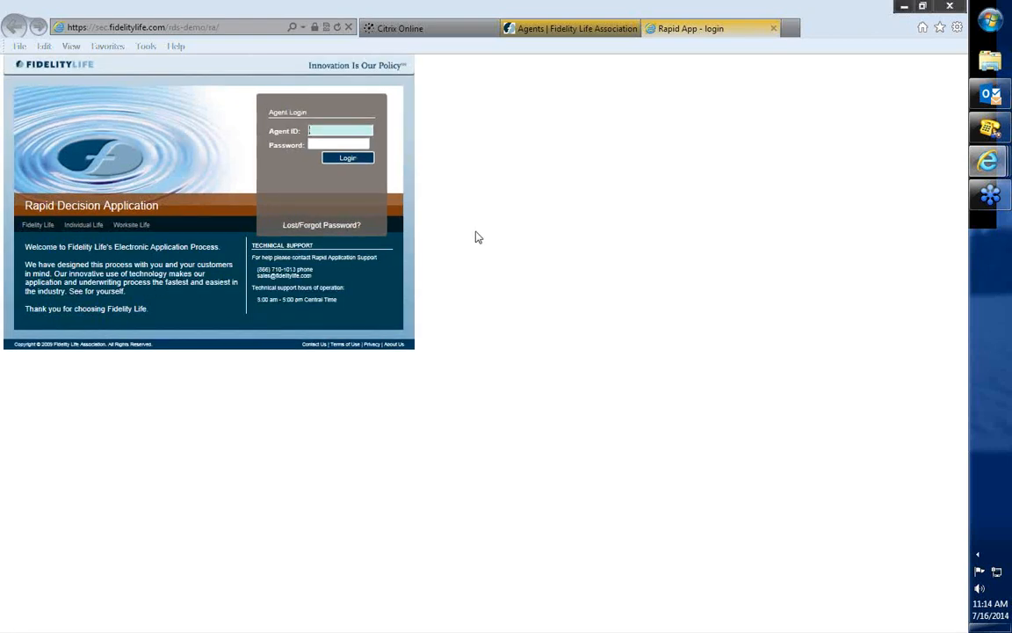
scroll(530, 236, "up", 1)
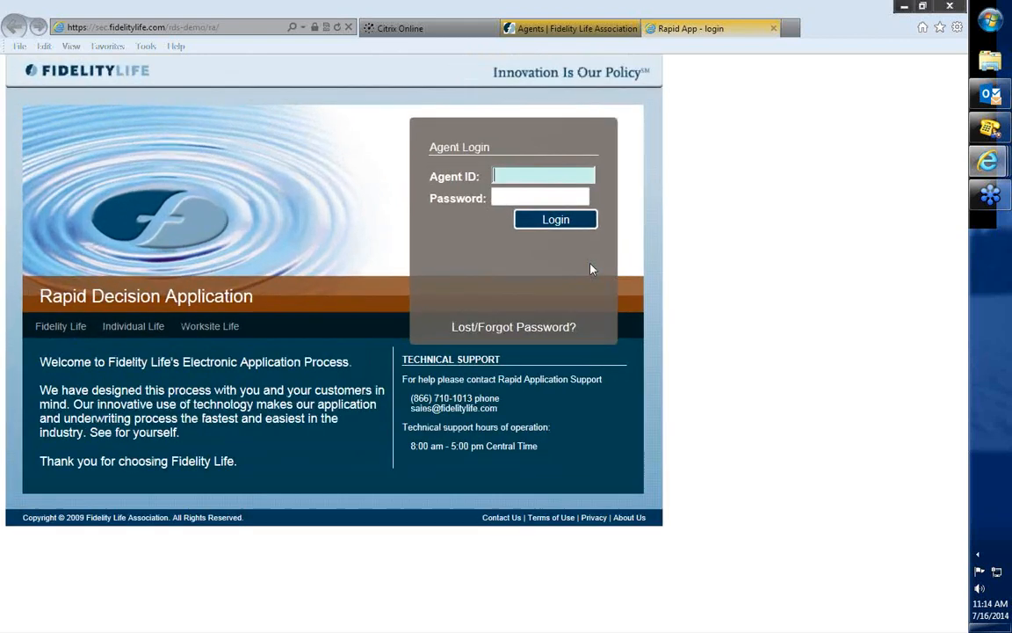
Look up the demo credentials on the Fidelity Life agents page and log in to Rapid App with the demo agent ID and password.
left_click(591, 29)
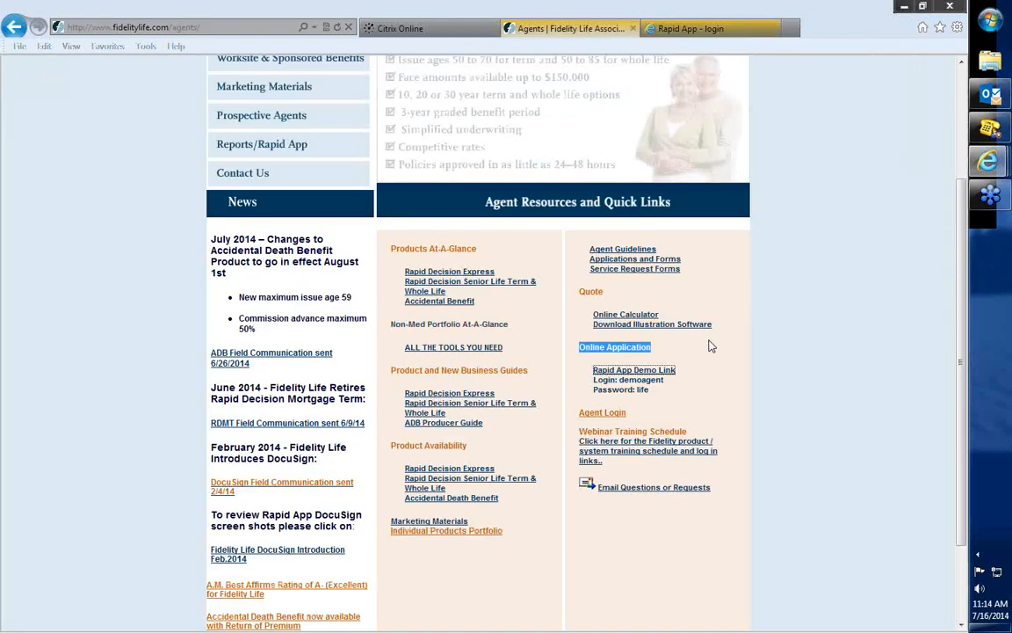
left_click(695, 393)
double_click(659, 383)
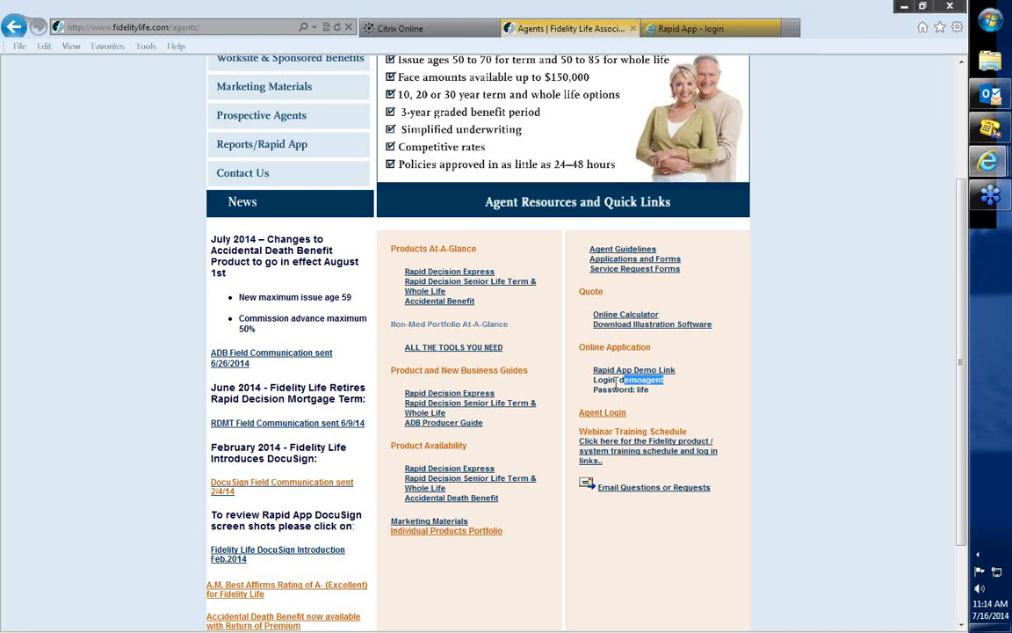
left_click(676, 29)
left_click(516, 173)
type("demoagent")
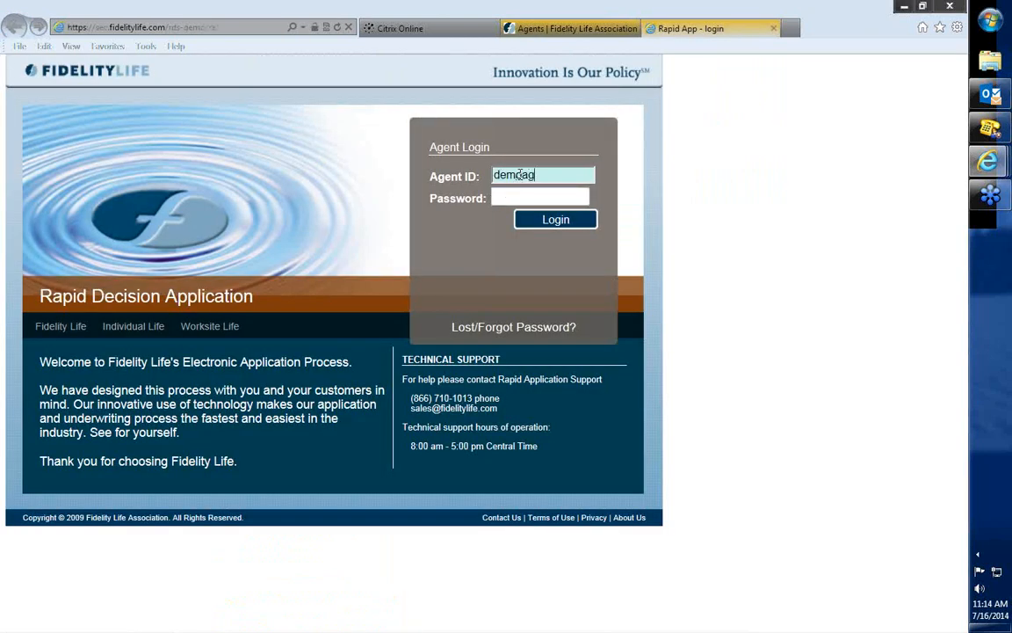
key("Tab")
type("demo")
key("Return")
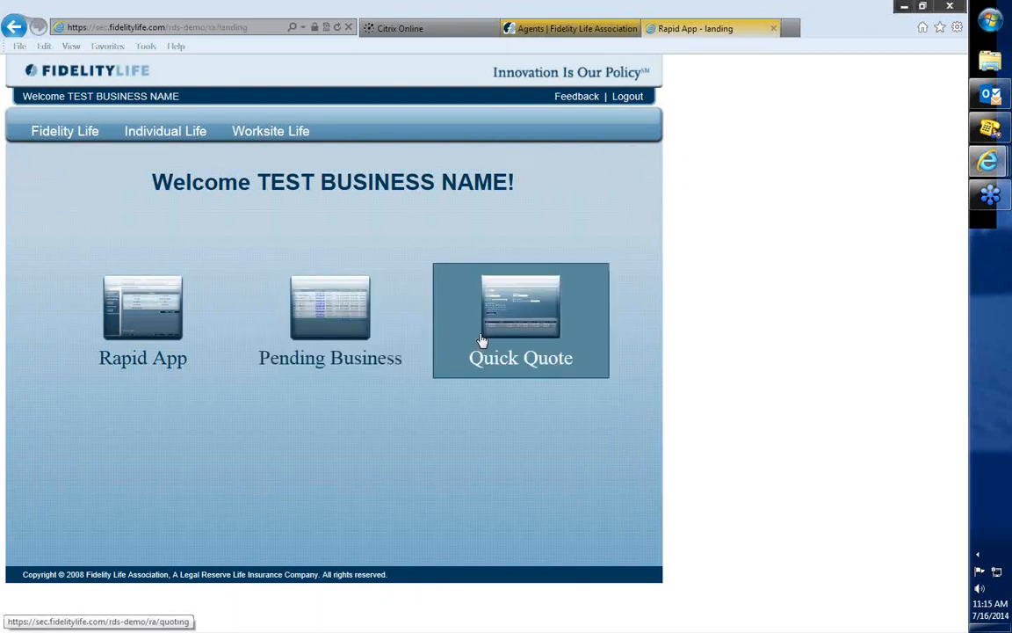
Create a new Rapid App application for the Rapid Decision Express product with CA as the issue state.
left_click(139, 309)
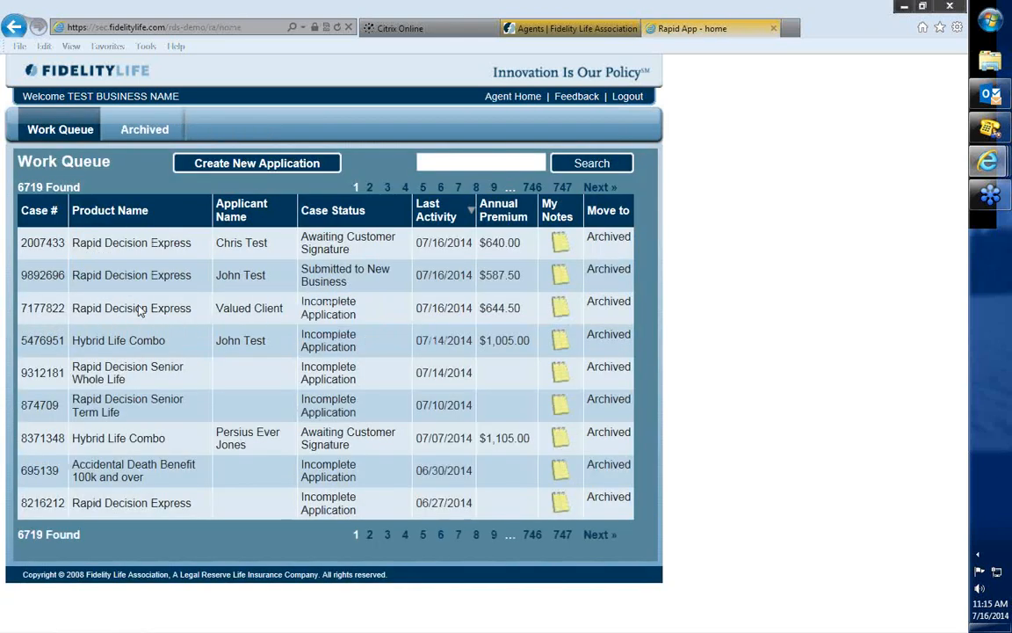
left_click(260, 167)
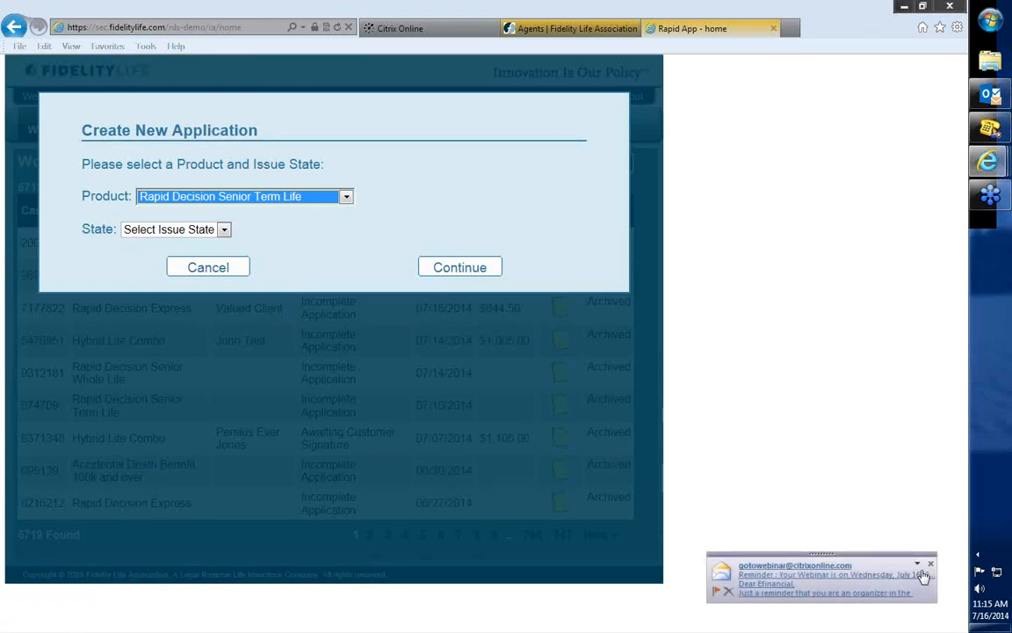
left_click(268, 199)
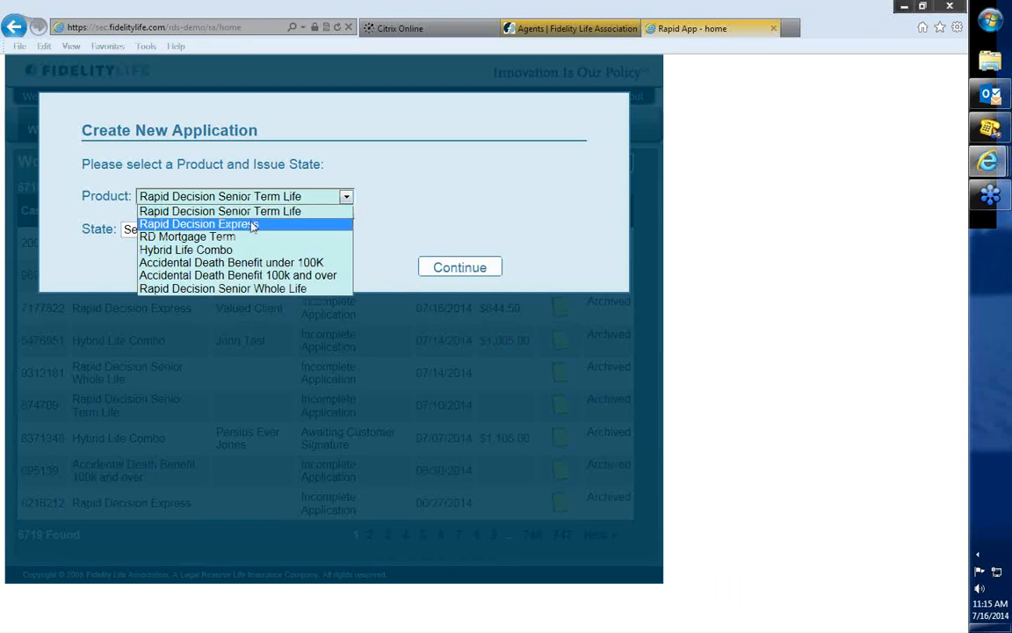
left_click(252, 225)
left_click(199, 228)
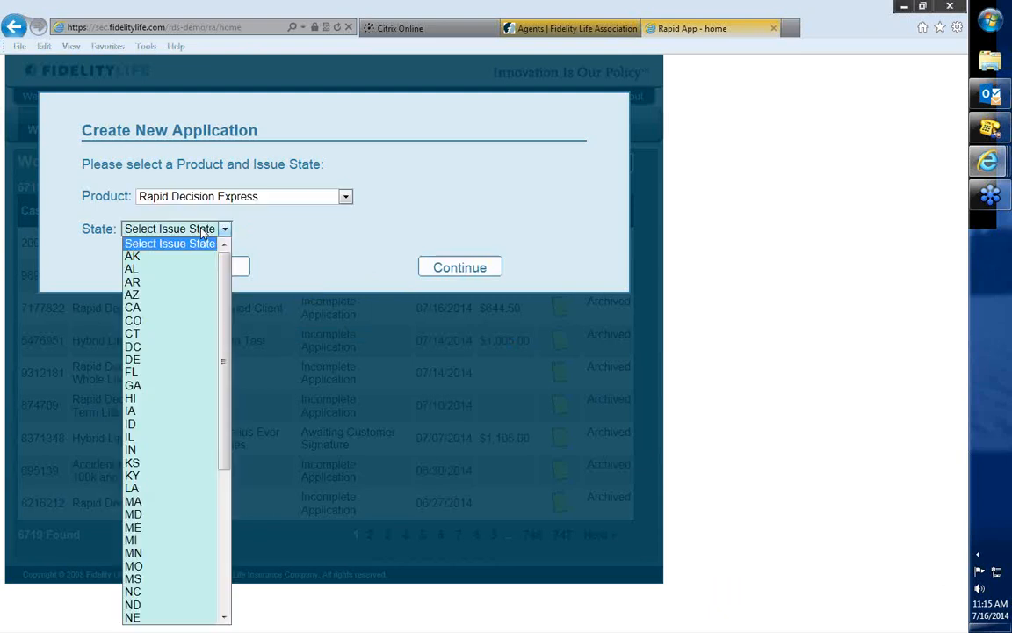
left_click(172, 308)
left_click(454, 273)
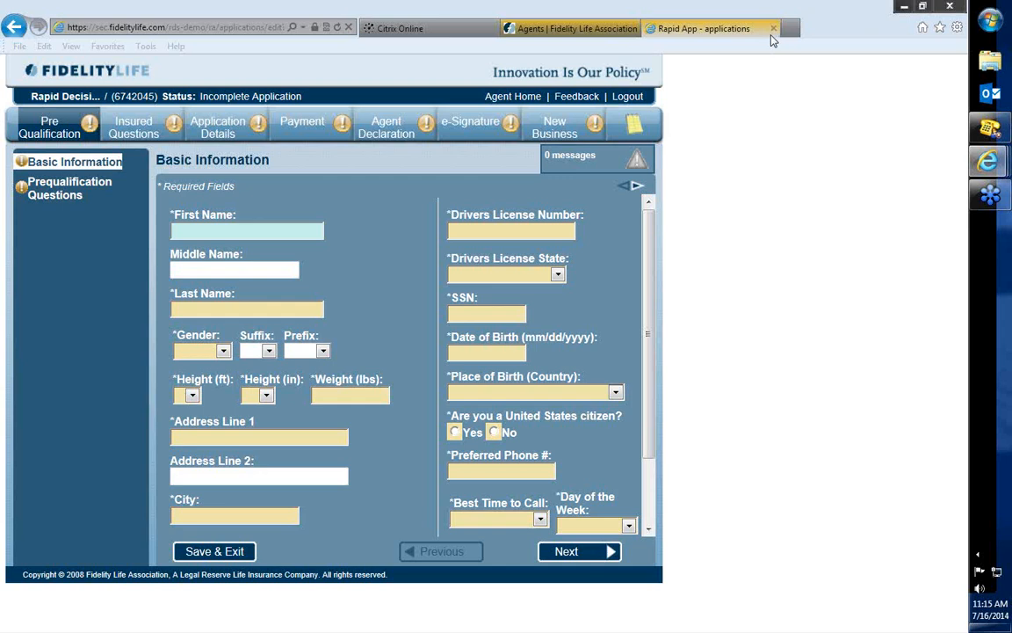
Enter the applicant's first and last name in Basic Information and set the gender to Male.
left_click(698, 267)
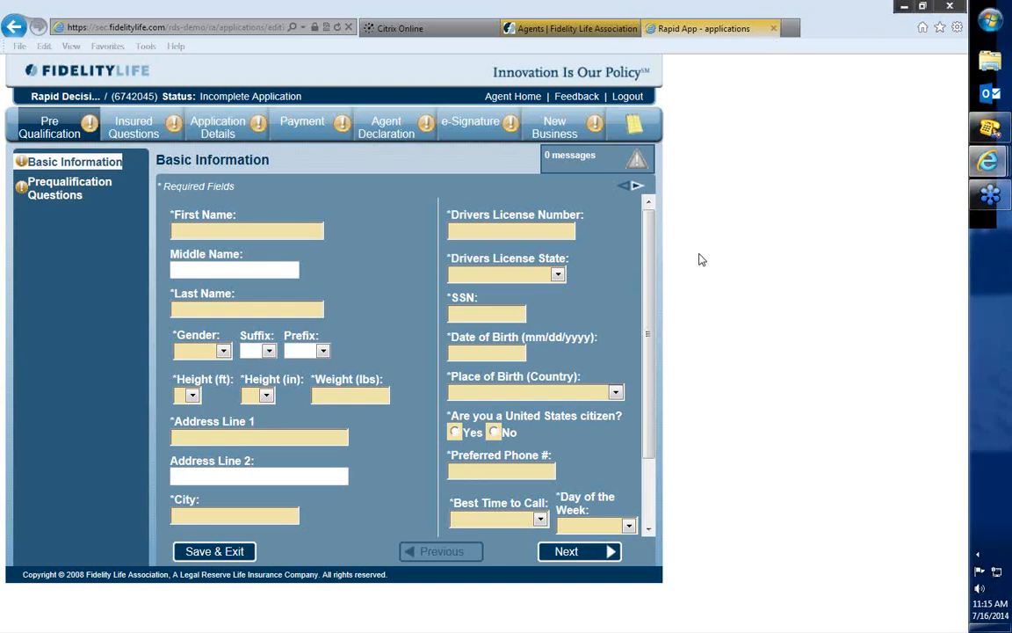
scroll(700, 259, "down", 2, "ctrl")
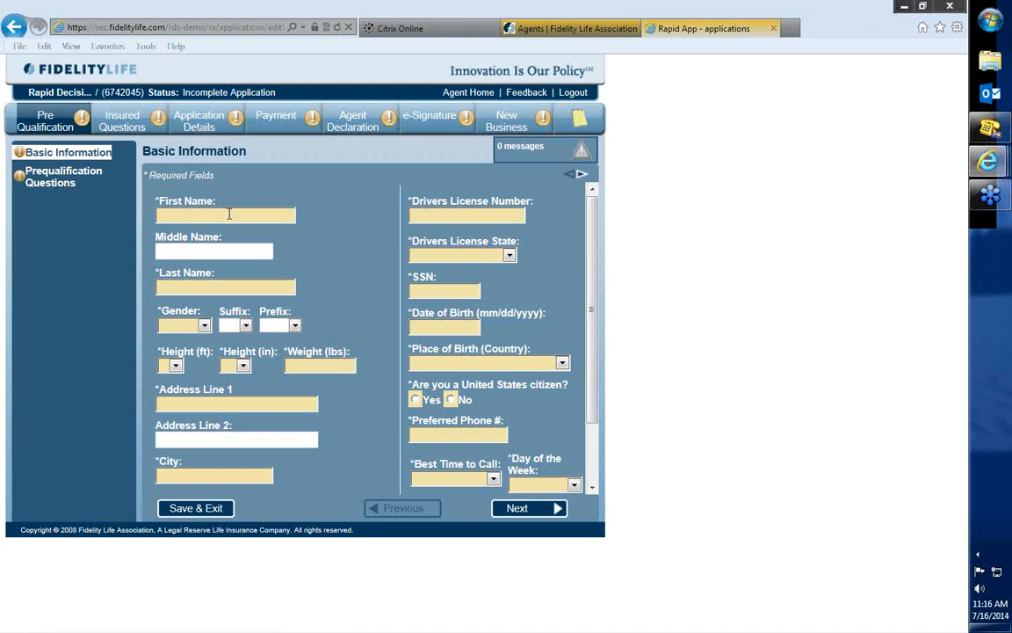
type("John")
key("Tab")
key("Tab")
type("Test")
left_click(185, 325)
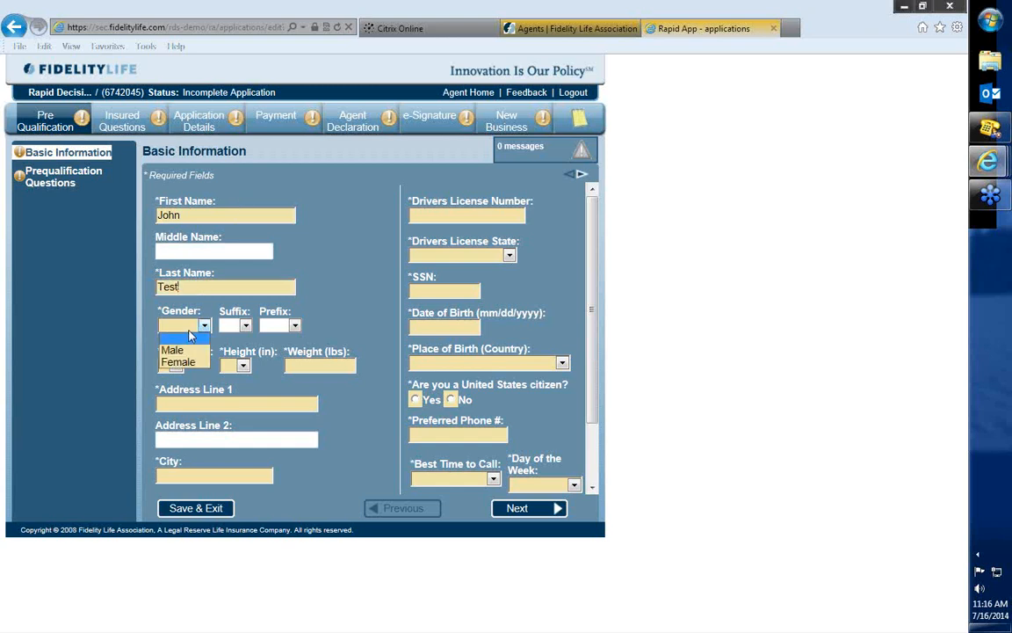
left_click(176, 343)
Set the applicant's height to 5 ft 10 in and weight to 185 lbs.
left_click(177, 368)
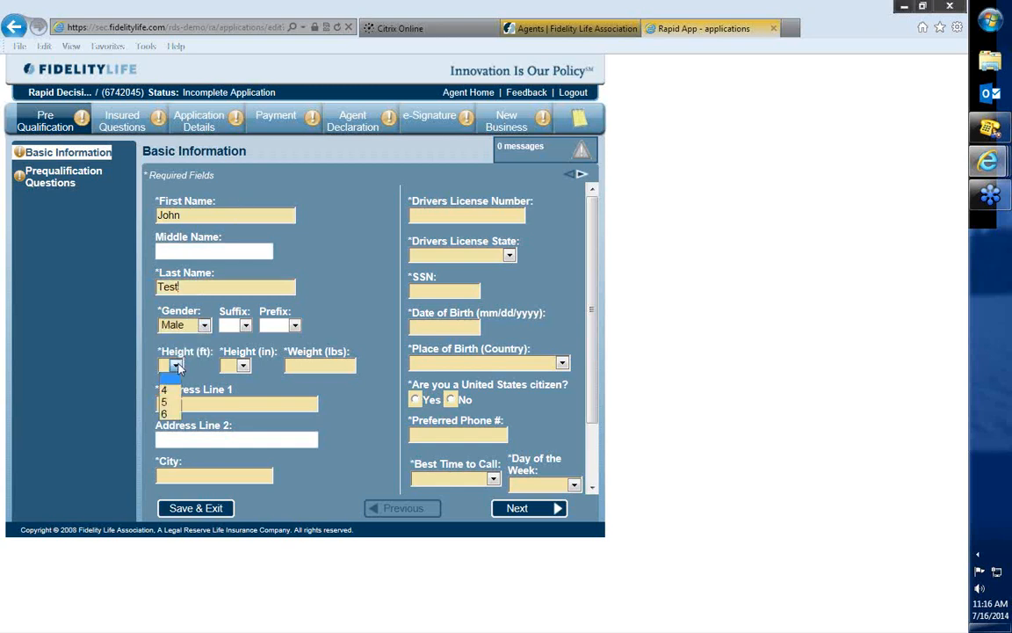
left_click(168, 403)
left_click(244, 365)
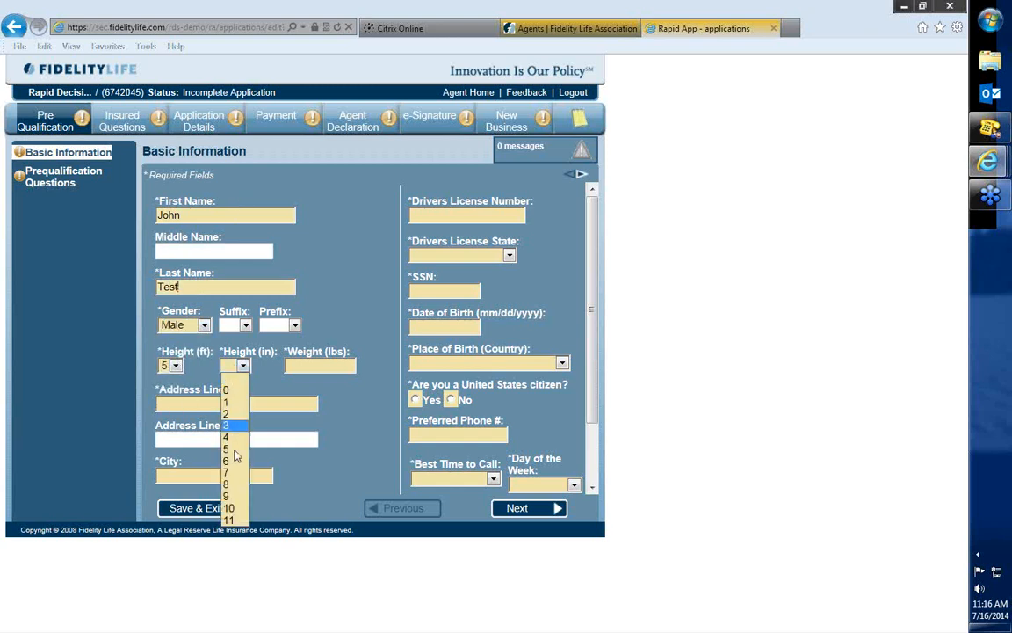
left_click(230, 508)
left_click(334, 364)
type("185")
Fill in the applicant's street address and city.
left_click(275, 401)
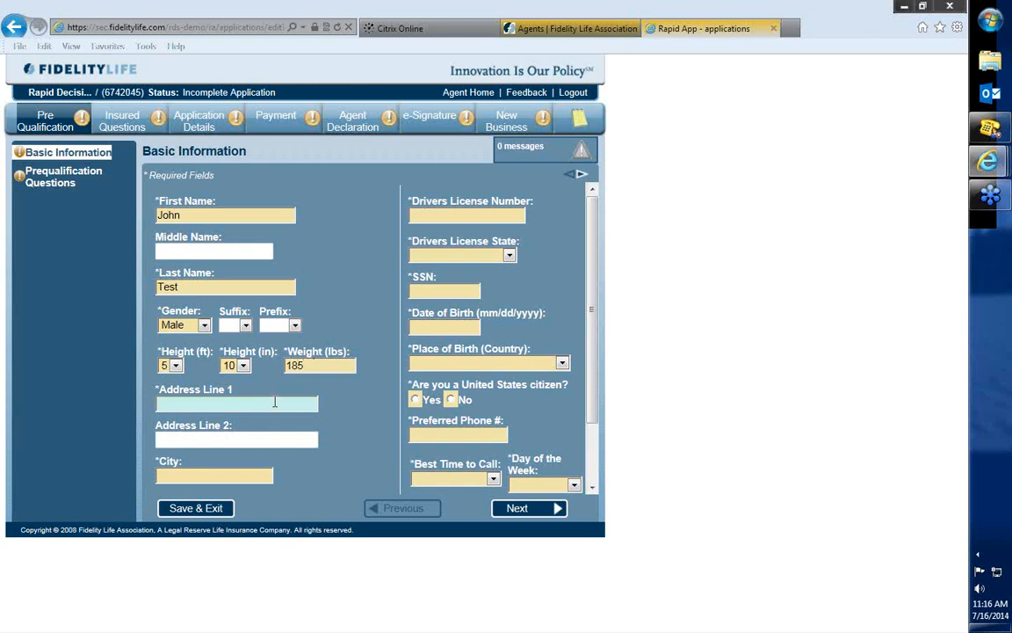
type("123 Main St")
key("Tab")
key("Tab")
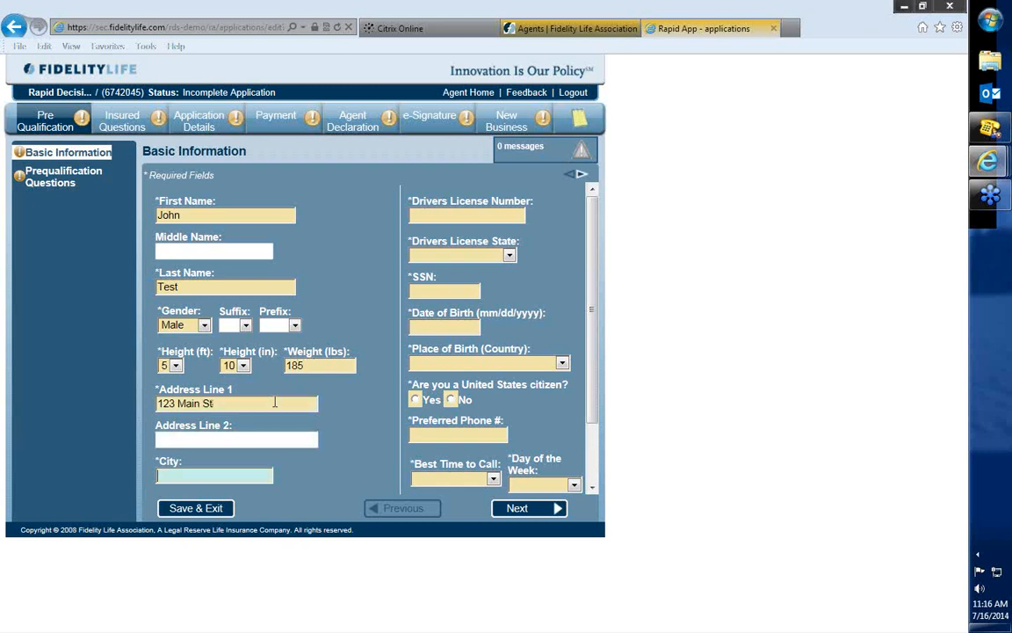
type("San fra")
key("BackSpace")
key("BackSpace")
key("BackSpace")
type("Francisco")
Enter the applicant's drivers license number and set the license state to California.
left_click(479, 213)
type("B0000000")
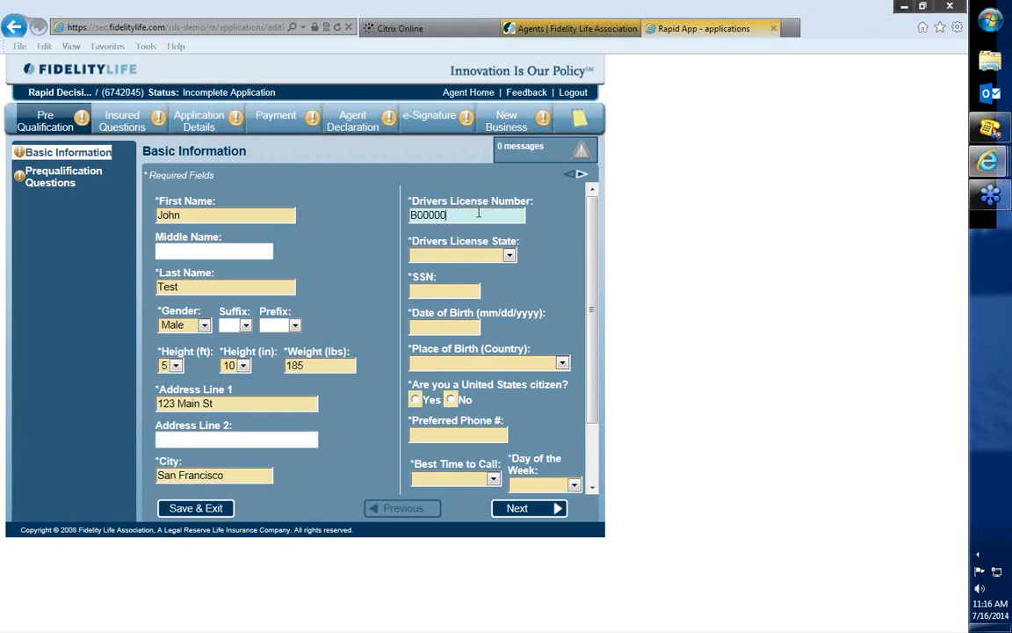
left_click(476, 258)
key("c")
key("Return")
Set the applicant's address state to California and fill in the zip code.
scroll(570, 301, "down", 1)
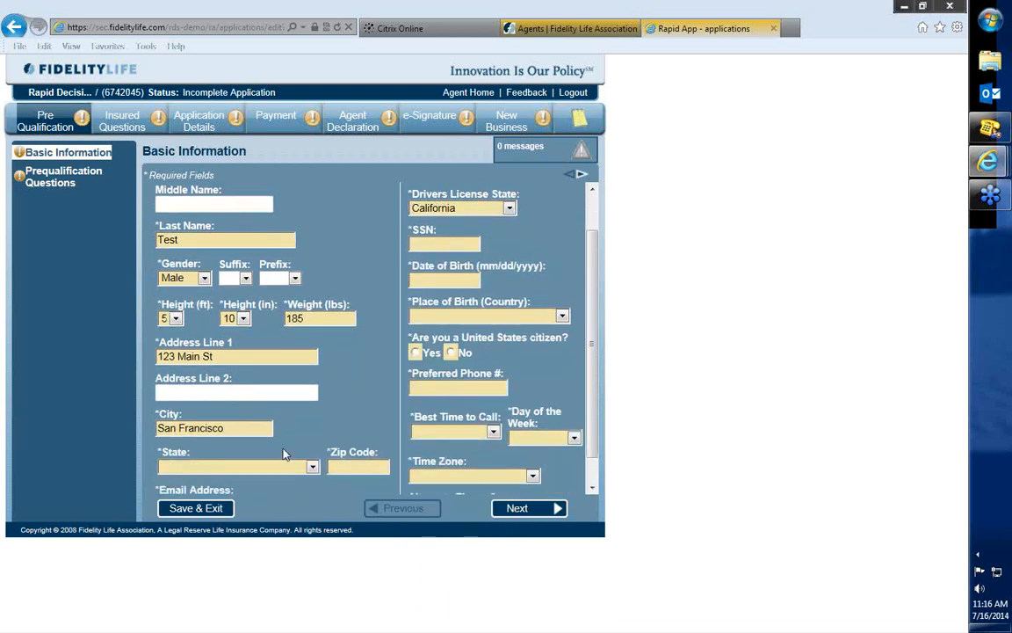
left_click(292, 468)
key("c")
left_click(348, 428)
left_click(344, 468)
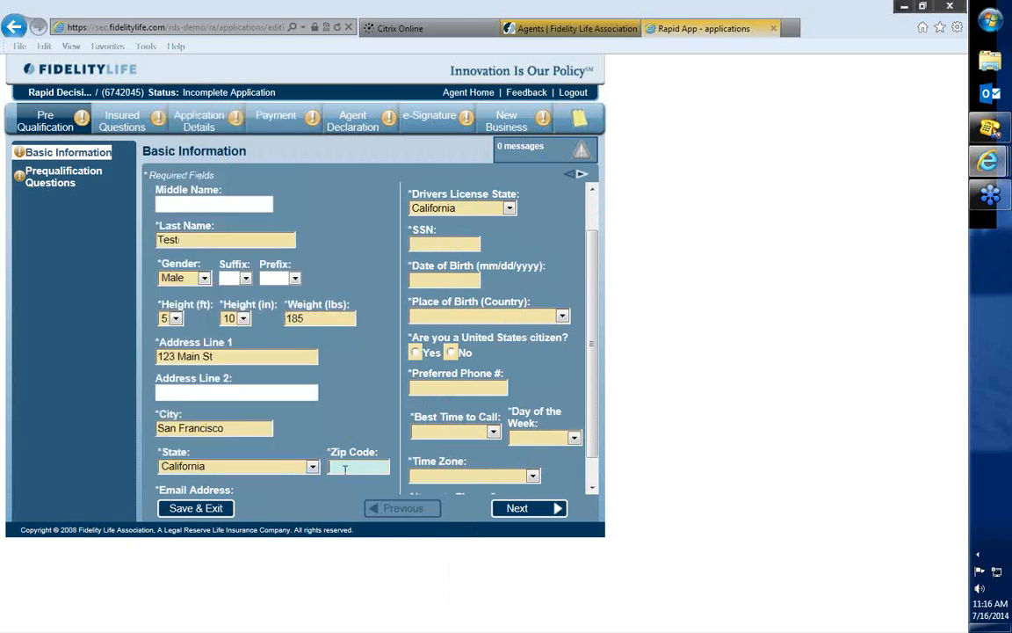
type("90210")
Enter the applicant's SSN and date of birth.
scroll(367, 397, "up", 1)
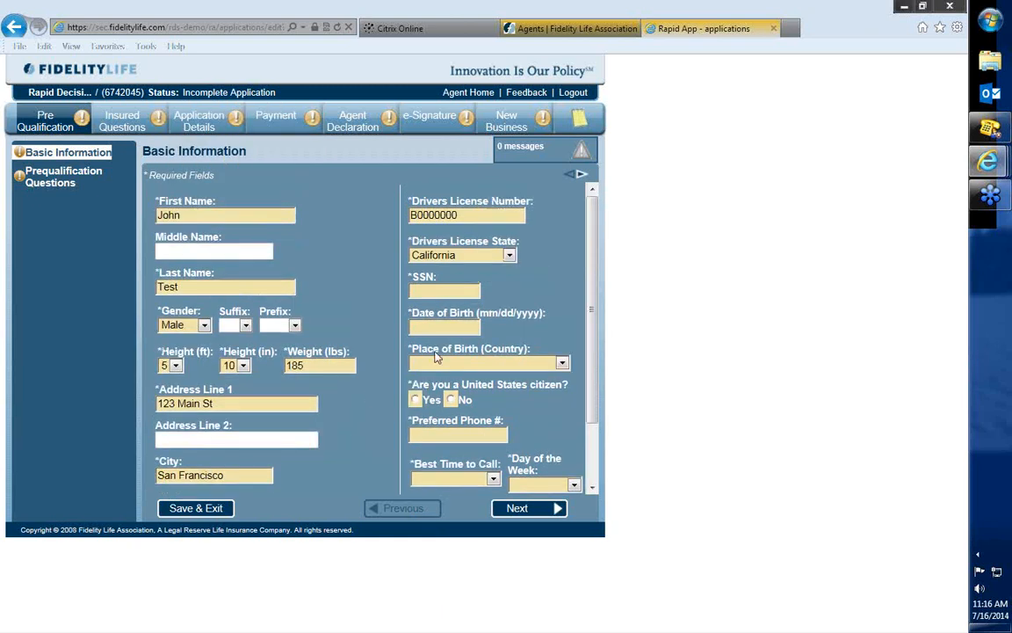
left_click(456, 291)
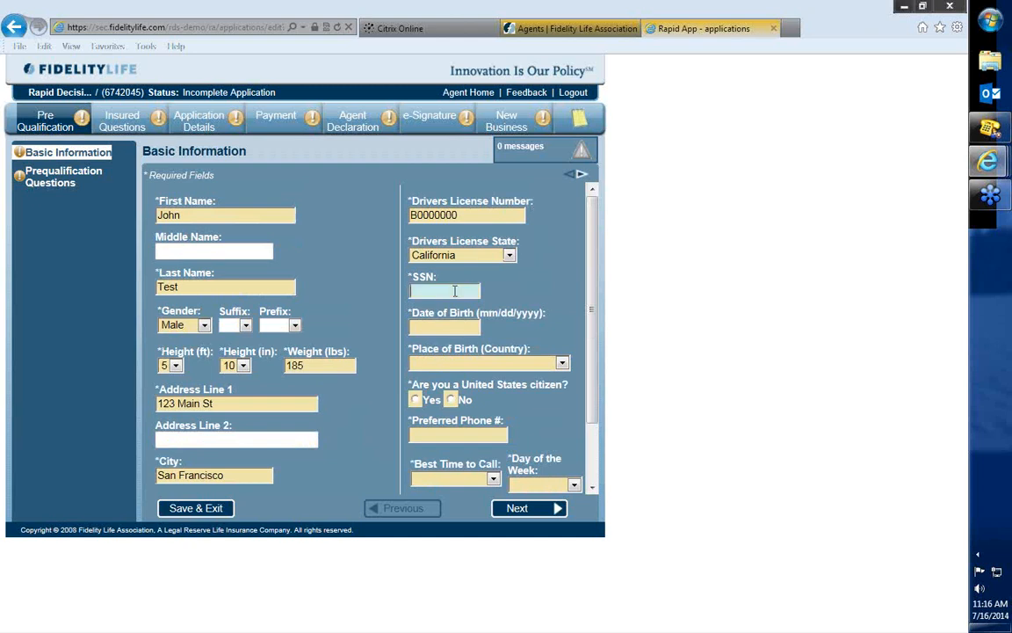
type("00000000")
left_click(433, 291)
type("0")
type("10/02/1980")
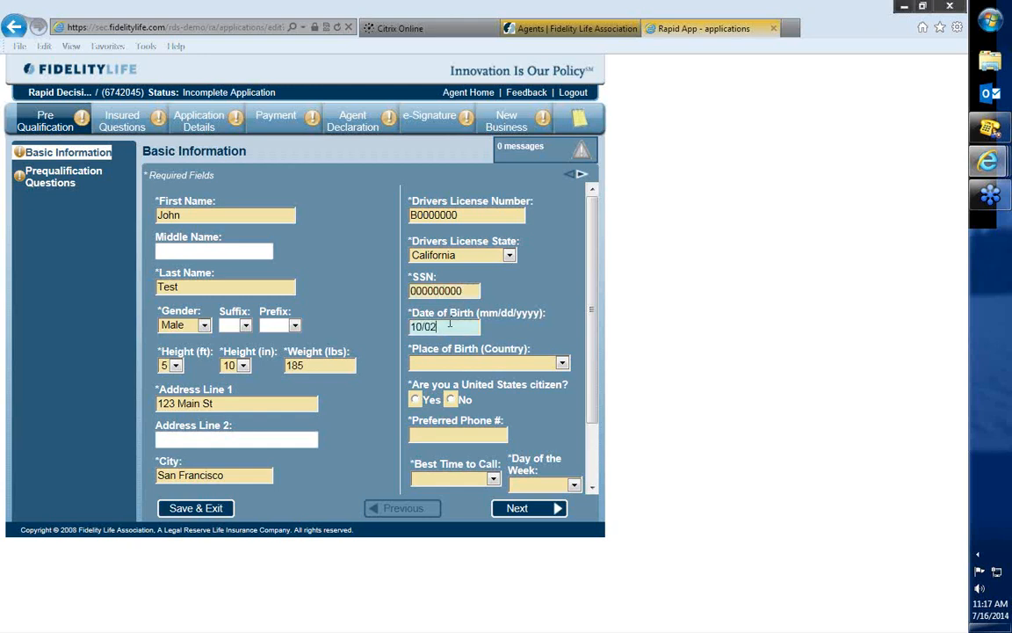
Set the country of birth to United States of America and answer Yes to United States citizenship.
left_click(459, 363)
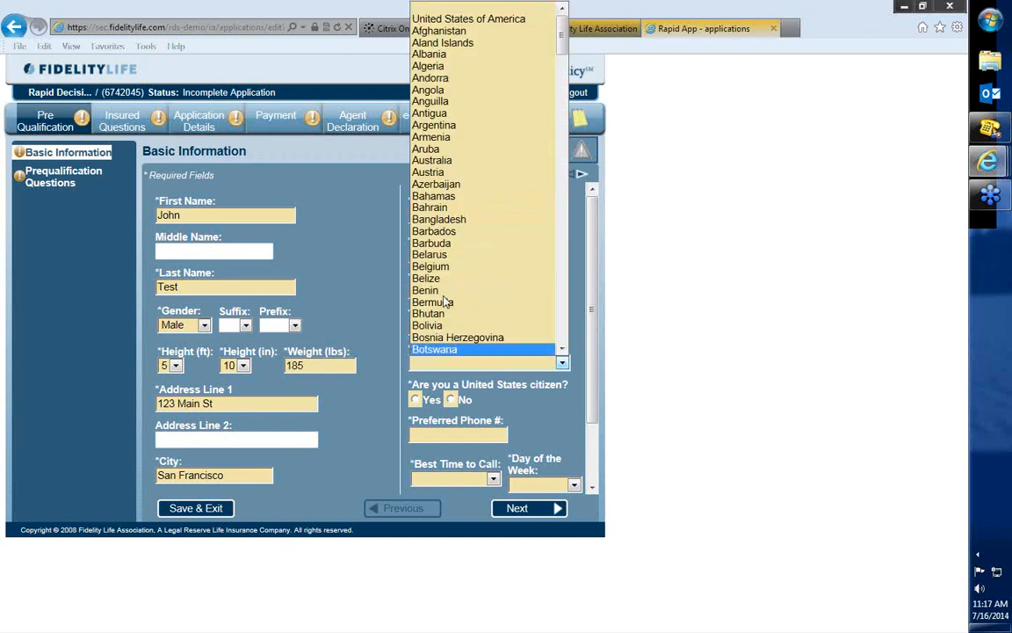
left_click(459, 19)
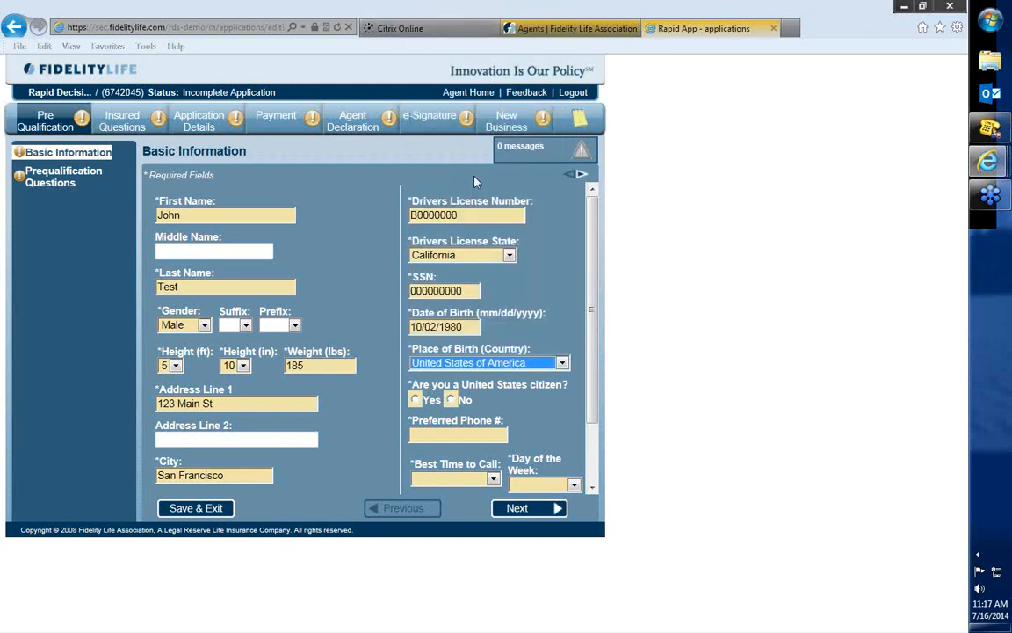
left_click(416, 399)
Fill in the applicant's preferred phone number.
scroll(505, 407, "down", 2)
left_click(473, 357)
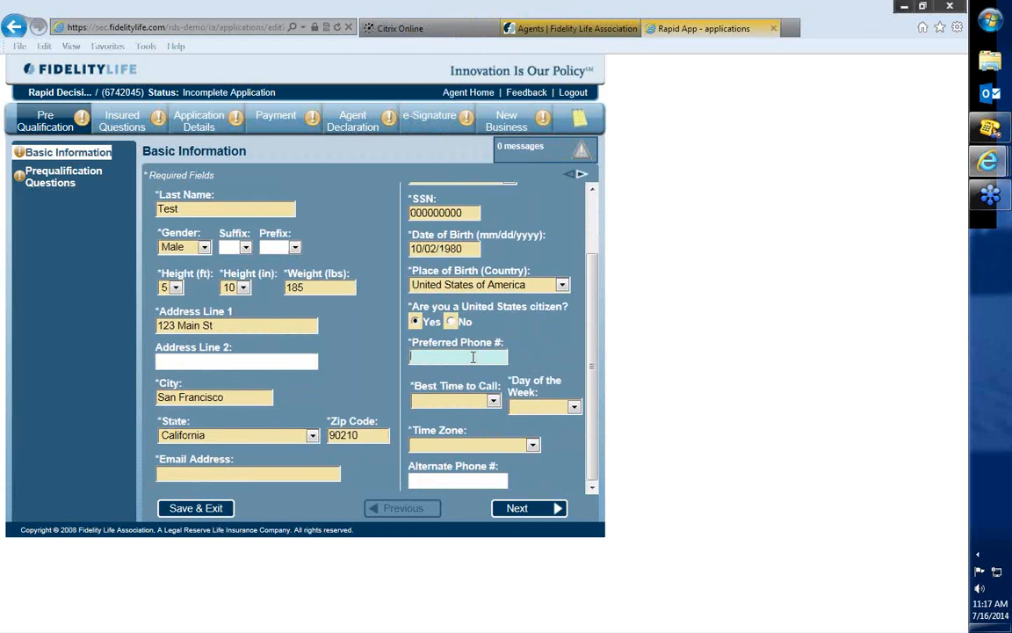
Set the call preferences to Any Time and Any Day, with Pacific Standard Time as the time zone.
key("Tab")
key("Down")
left_click(543, 407)
left_click(538, 502)
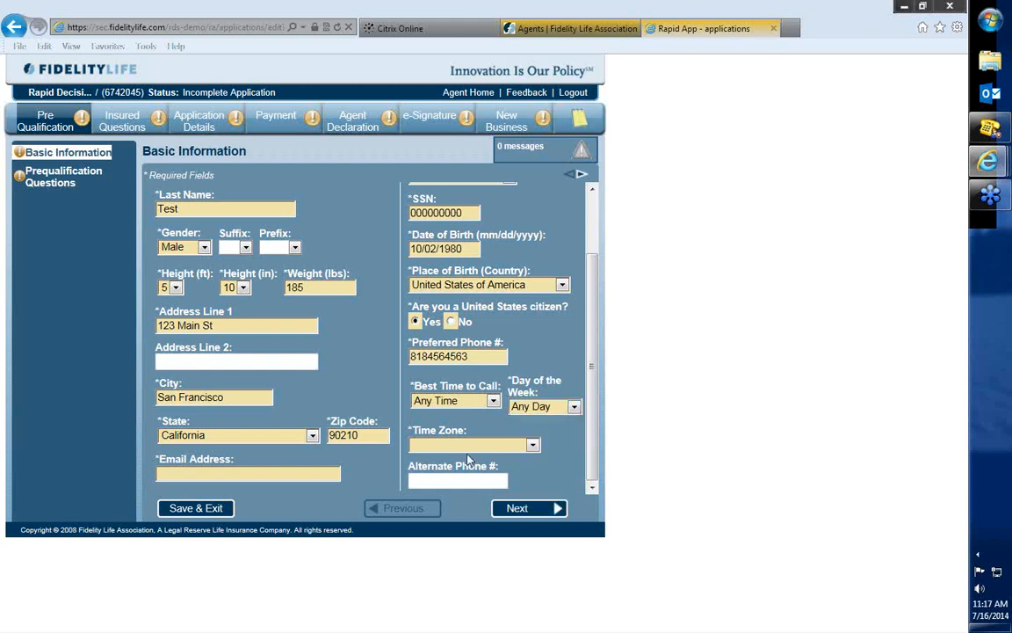
left_click(470, 446)
left_click(466, 505)
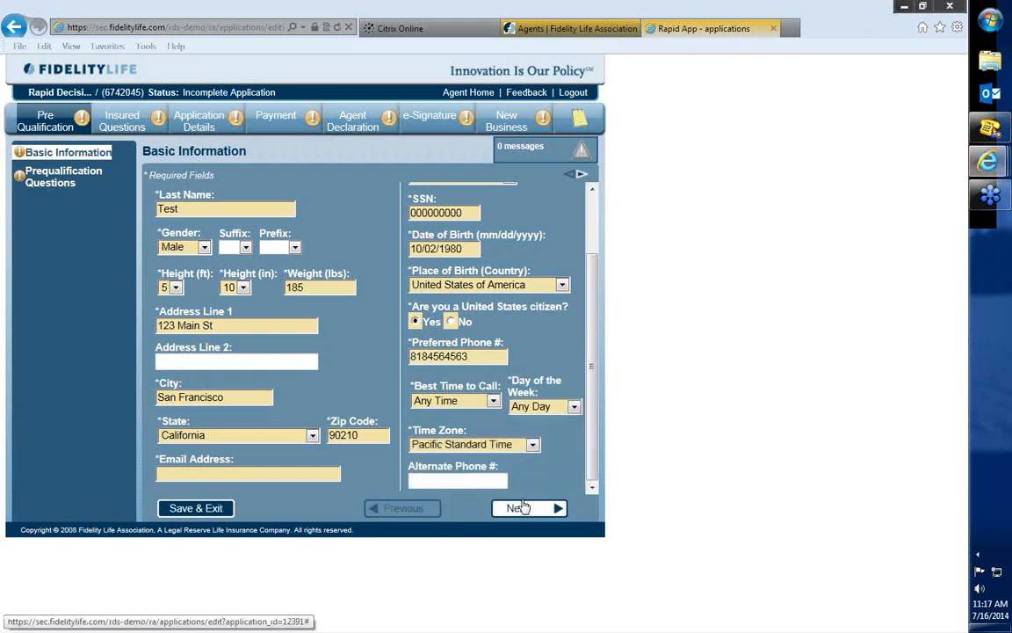
Continue to the Place of Birth page and select the applicant's U.S. state of birth.
left_click(528, 510)
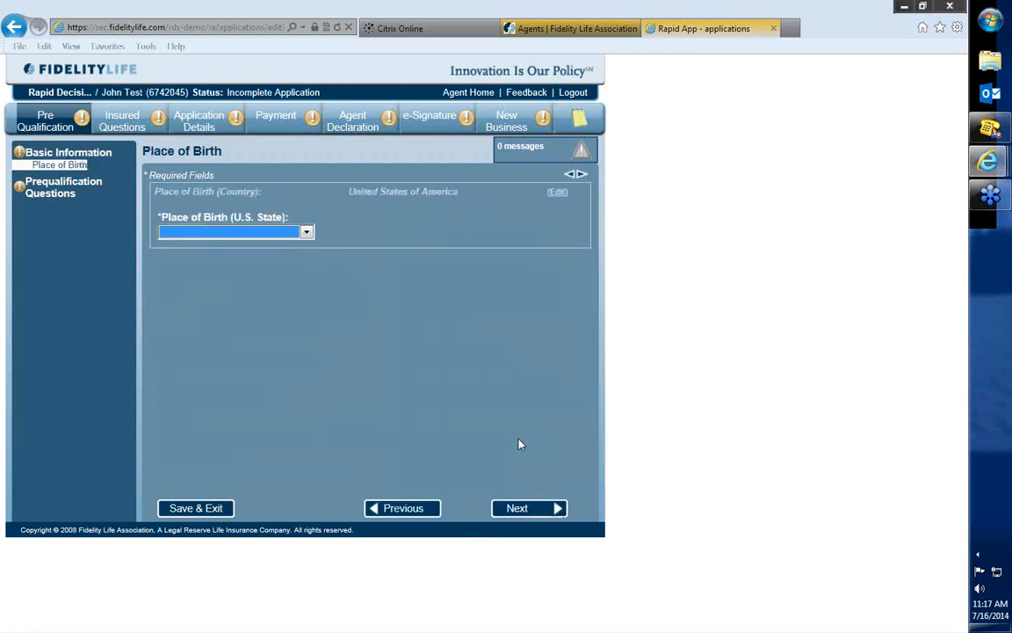
left_click(216, 226)
left_click(220, 317)
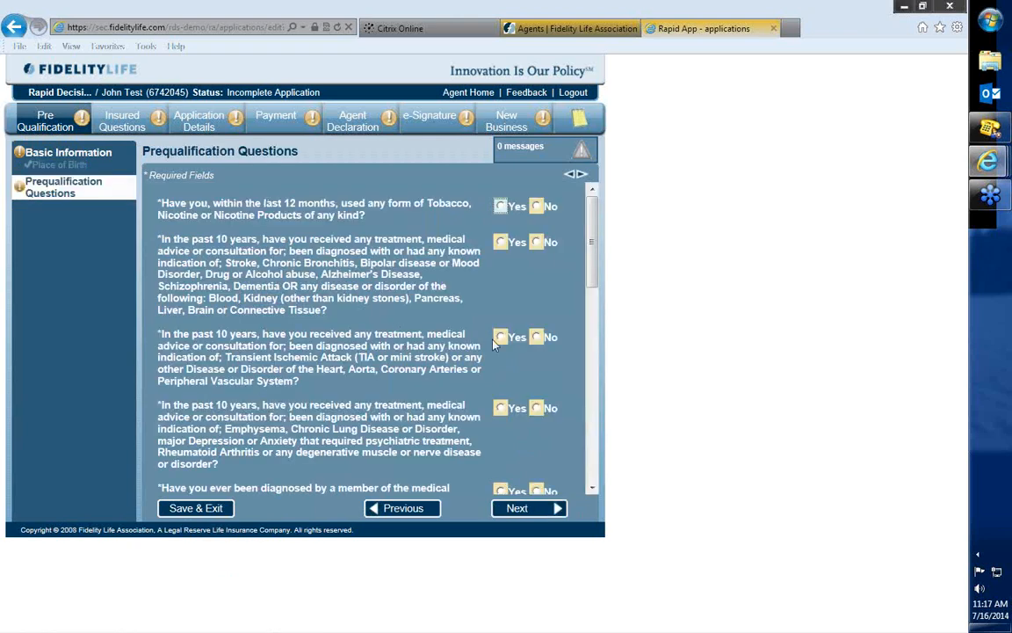
Answer No to the prequalification health questions from stroke and heart disease through AIDS, HIV, cancer and diabetes.
left_click(591, 251)
left_click(536, 241)
left_click(536, 337)
left_click(536, 408)
scroll(570, 382, "down", 2)
left_click(537, 399)
scroll(563, 379, "down", 3)
left_click(537, 317)
left_click(538, 352)
Answer No to the questions on pain medication or alcohol, pending diagnostic tests, disability payments and hospitalization for chronic illness.
scroll(543, 354, "down", 1)
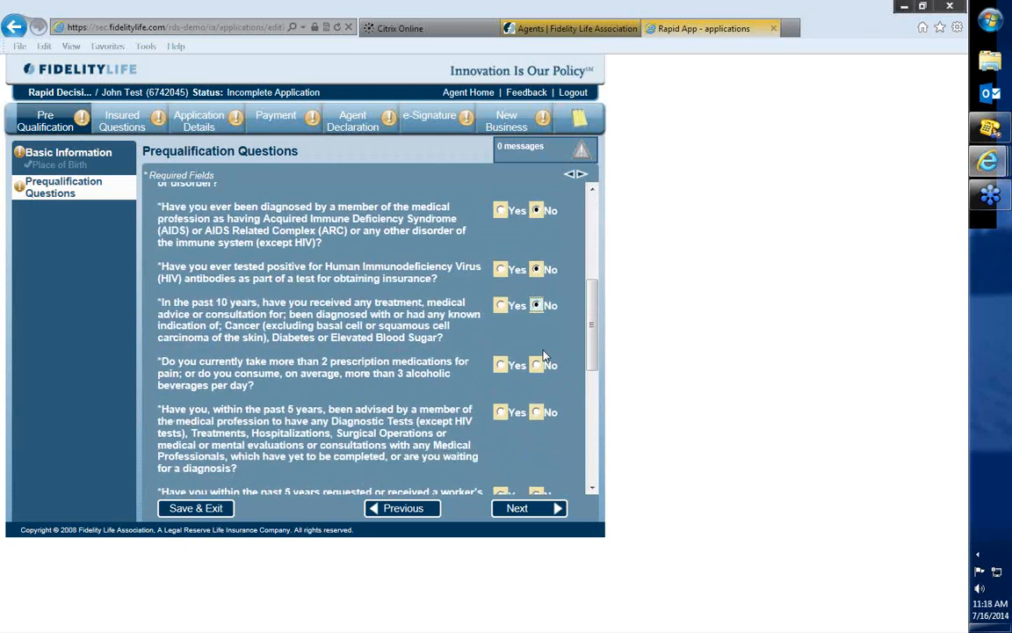
left_click(537, 365)
left_click(537, 413)
scroll(556, 379, "down", 2)
left_click(537, 401)
scroll(553, 375, "down", 2)
left_click(538, 385)
Answer No to the questions on felony convictions, reckless or impaired driving, and hazardous sports.
scroll(549, 380, "down", 1)
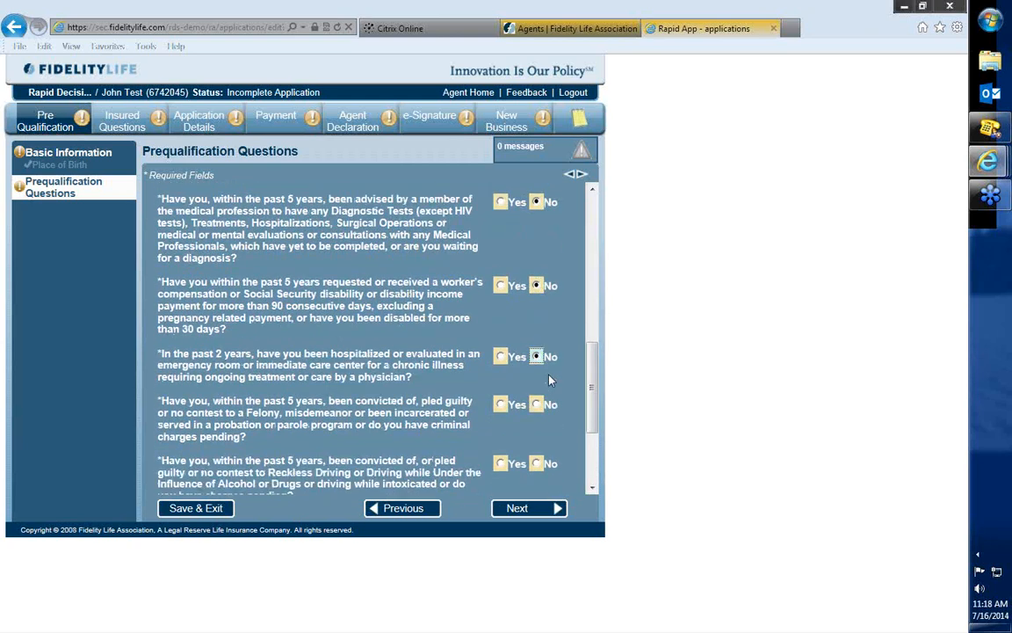
left_click(537, 384)
scroll(537, 383, "down", 2)
left_click(537, 349)
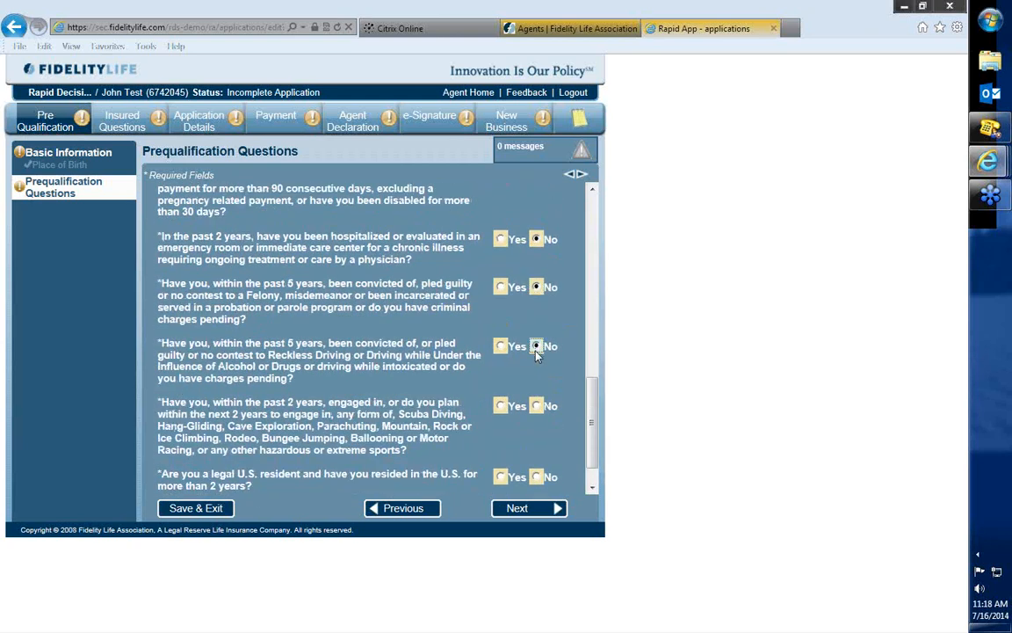
scroll(537, 352, "down", 1)
left_click(539, 365)
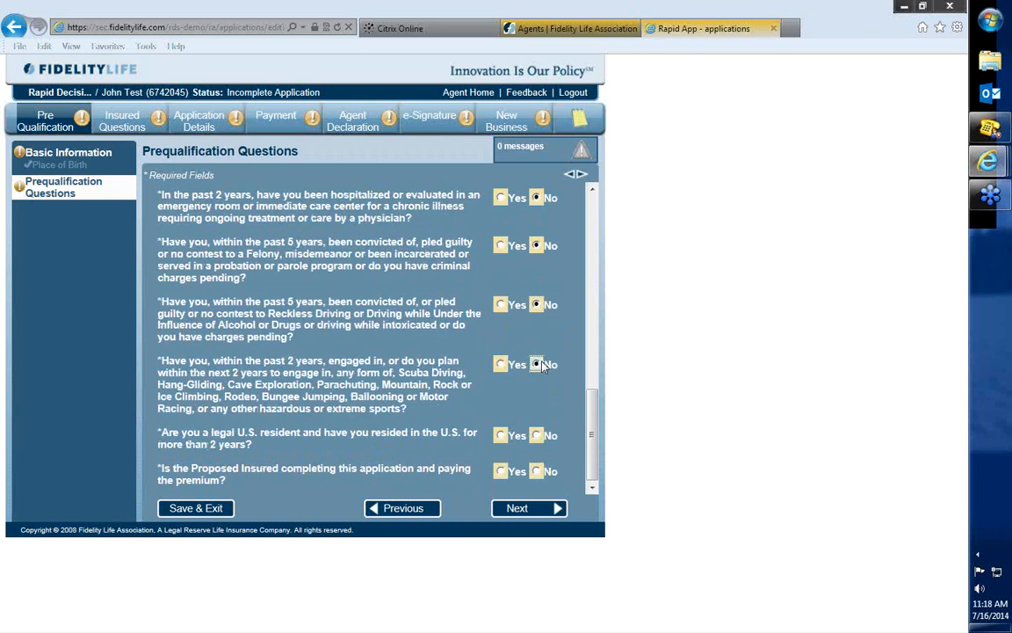
Answer Yes to legal U.S. residency and to the Proposed Insured completing and paying, and continue to Insured Questions.
left_click(500, 435)
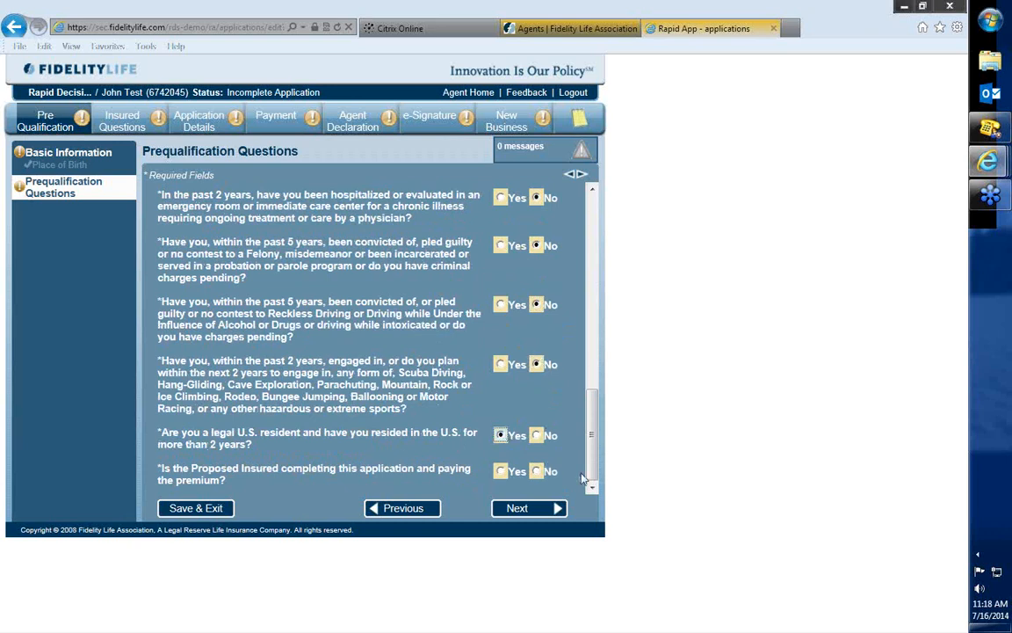
left_click(502, 472)
left_click(533, 511)
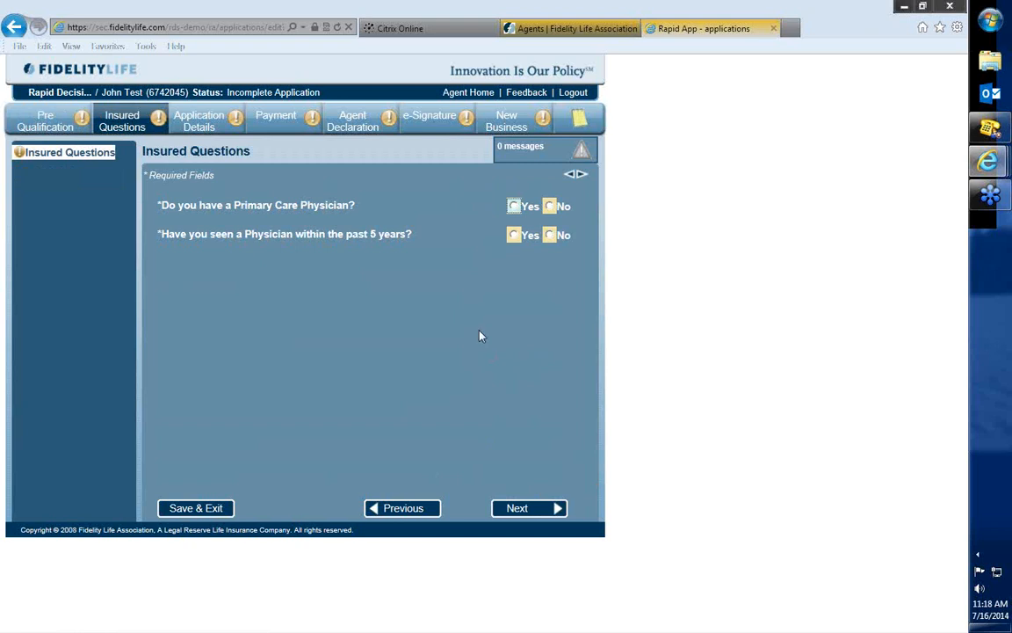
Go back to Basic Information, enter the applicant's email address, and continue past Place of Birth to Insured Questions.
left_click(55, 129)
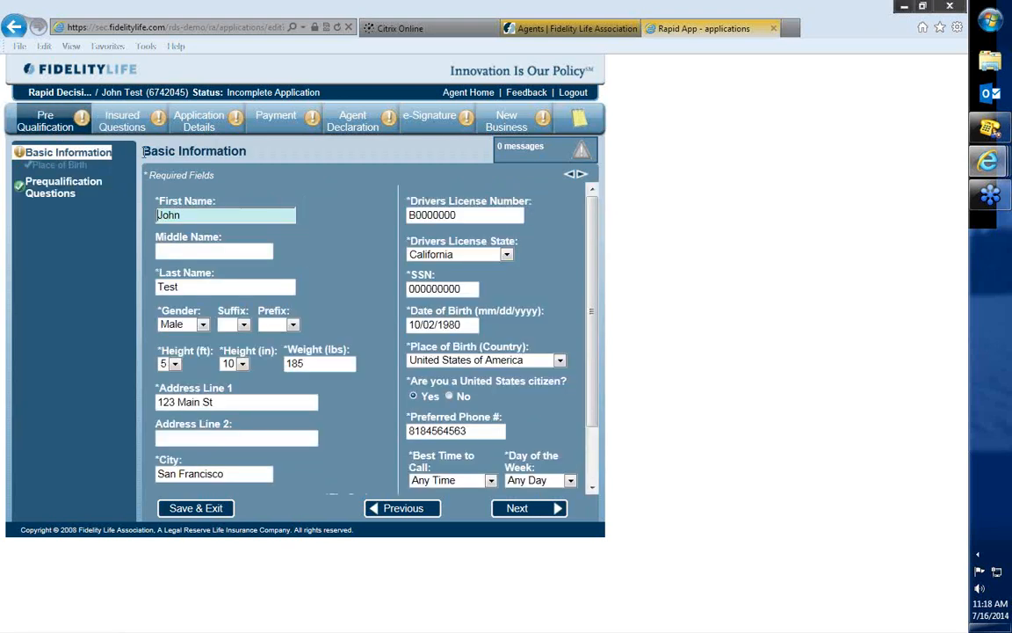
scroll(540, 354, "down", 2)
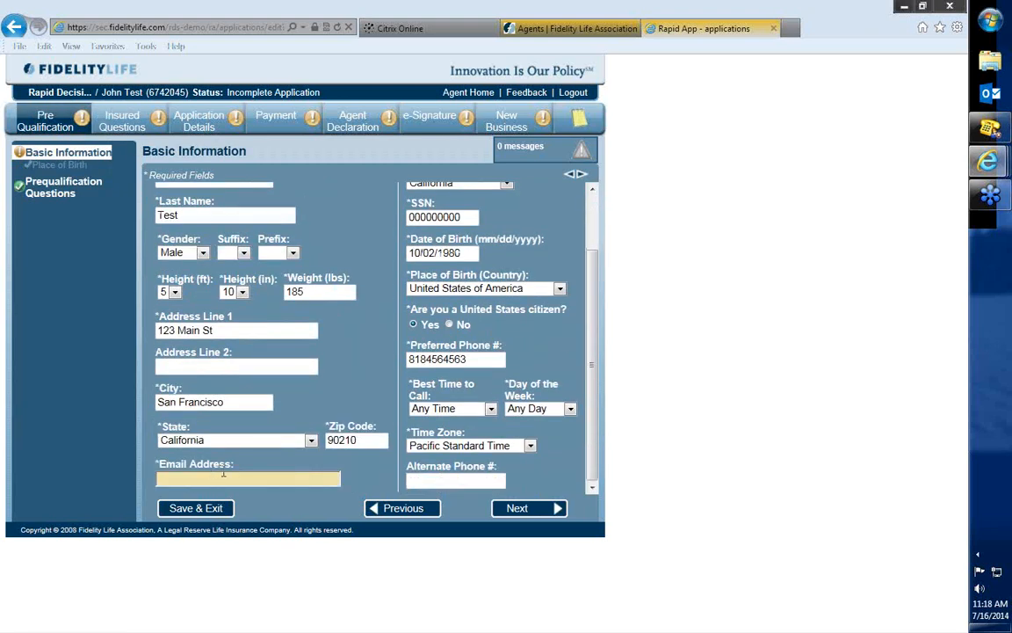
type("M")
key("BackSpace")
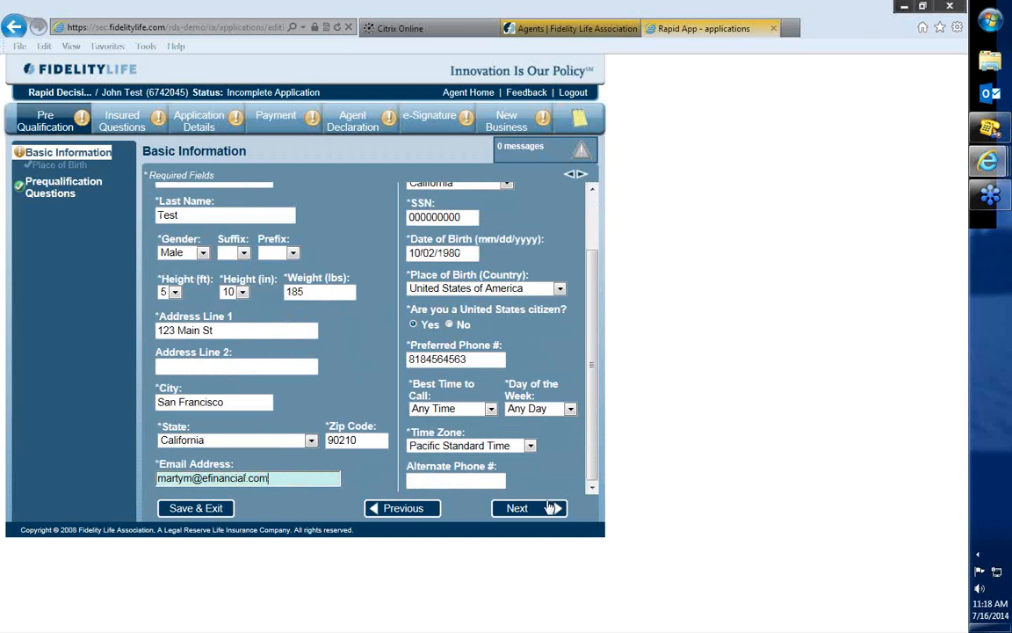
left_click(522, 509)
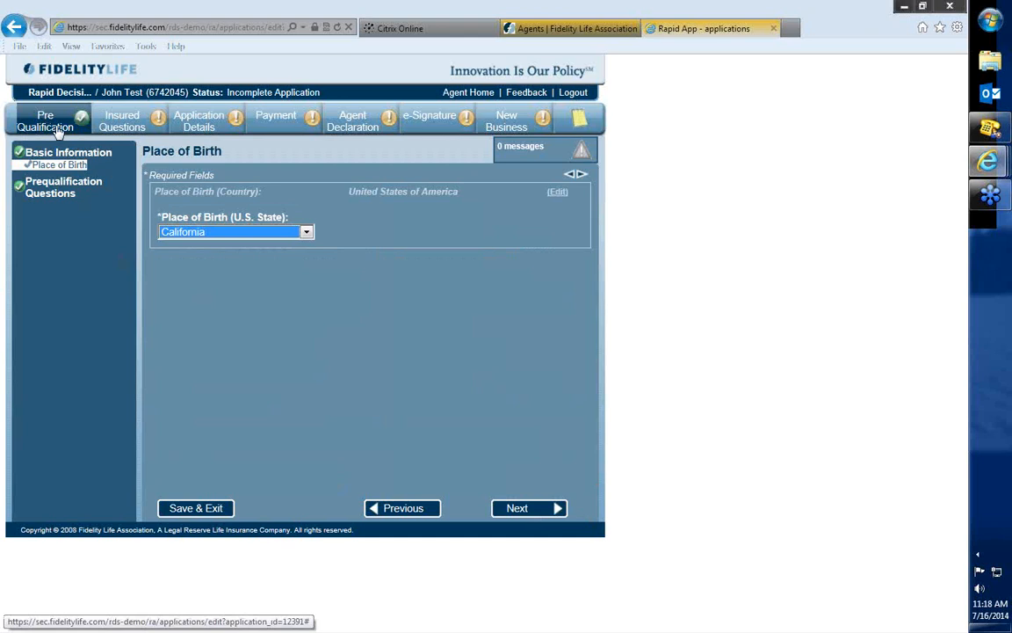
left_click(527, 508)
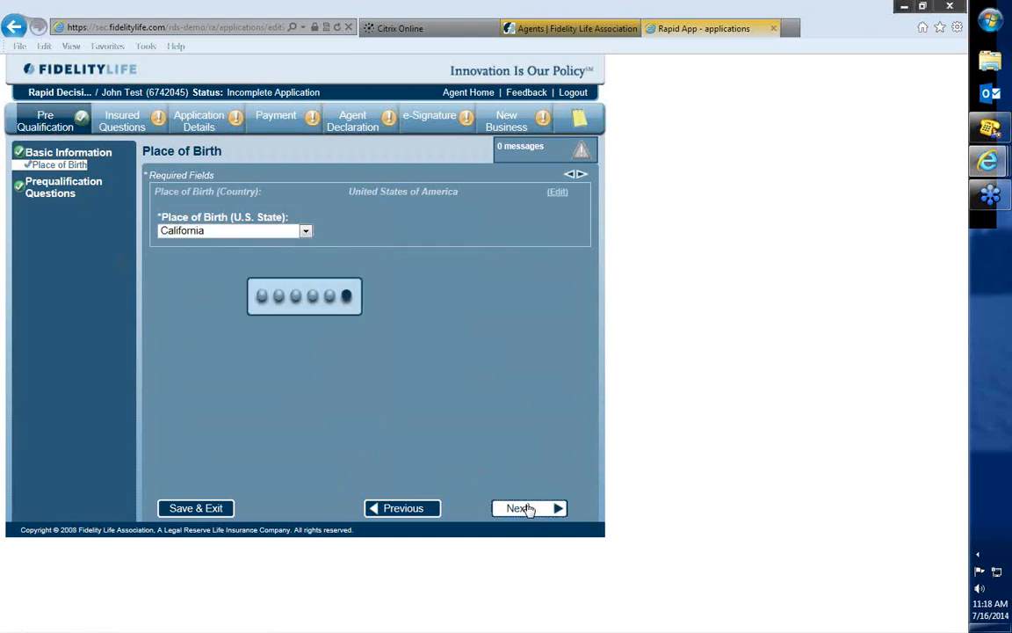
left_click(527, 508)
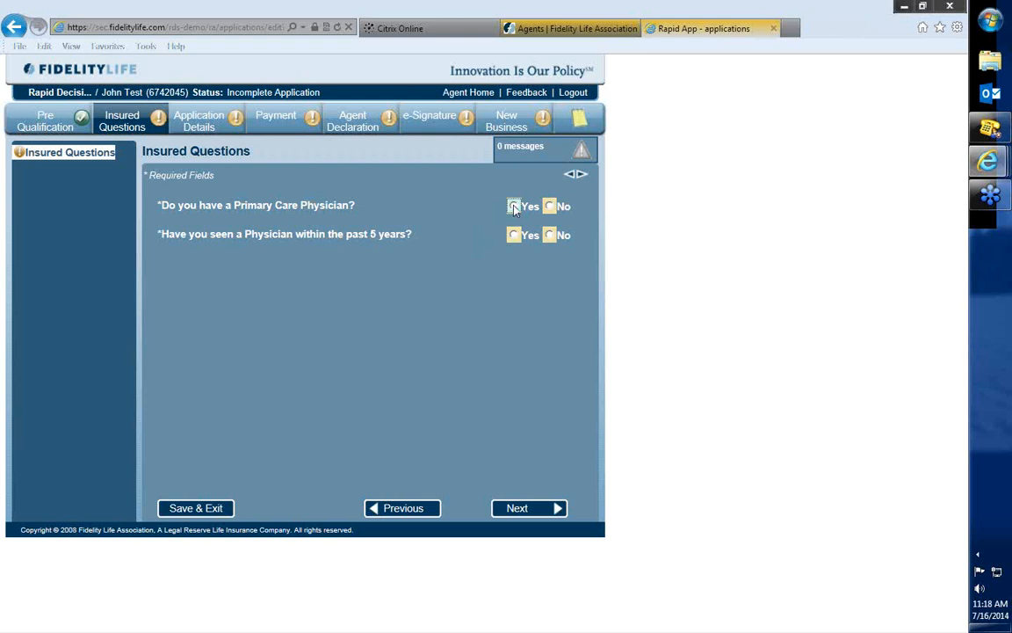
Answer Yes to both physician questions, enter the primary physician's first and last name with San Francisco, California, and continue.
left_click(515, 236)
left_click(531, 508)
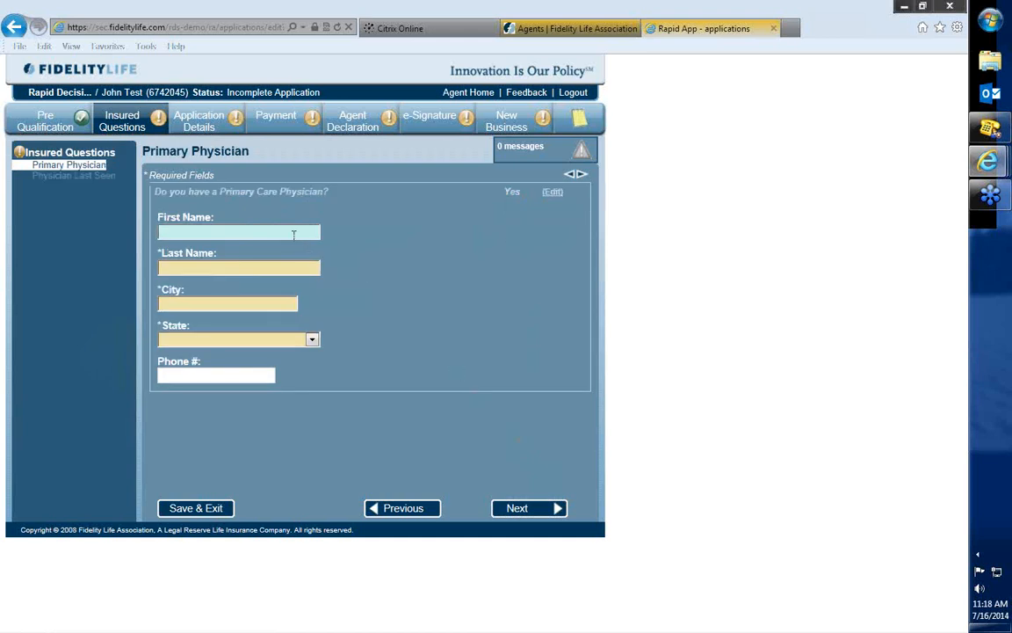
type("Chris")
key("Tab")
type("Doctor")
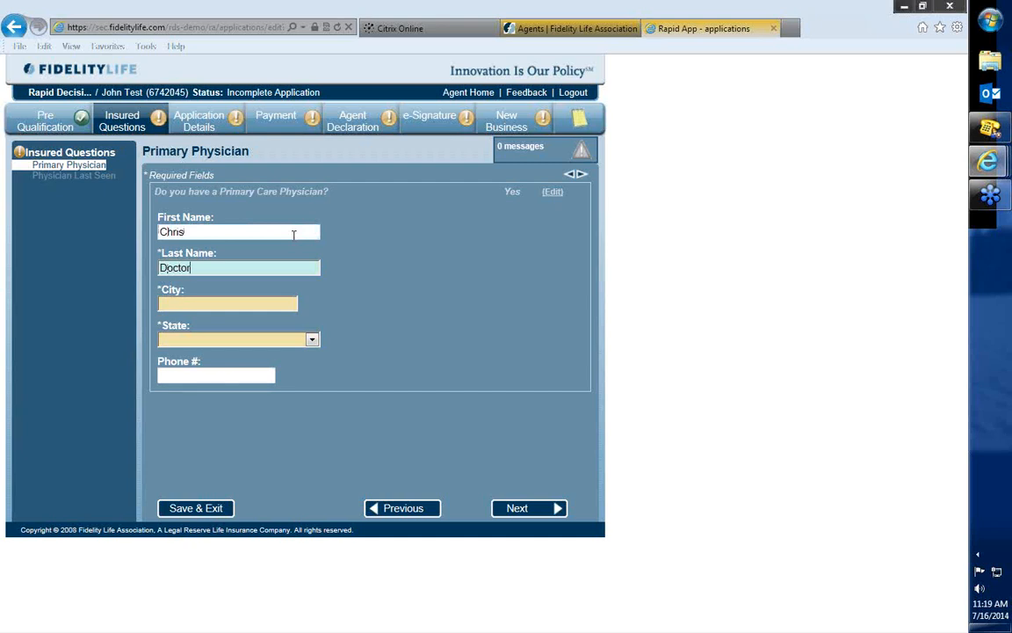
key("Tab")
type("San Francisco")
key("Tab")
key("c")
key("Tab")
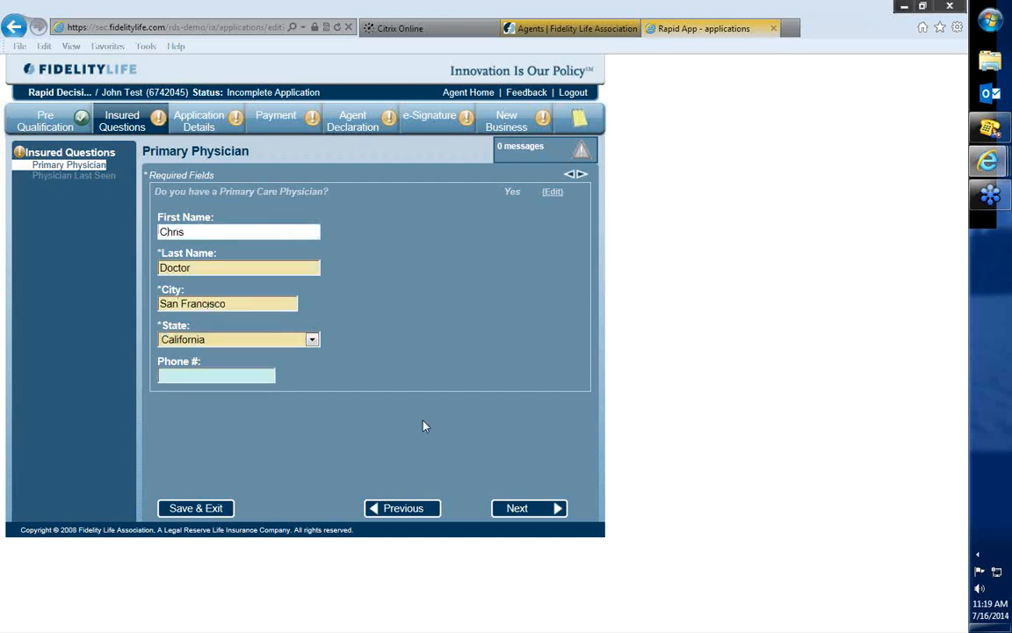
left_click(542, 509)
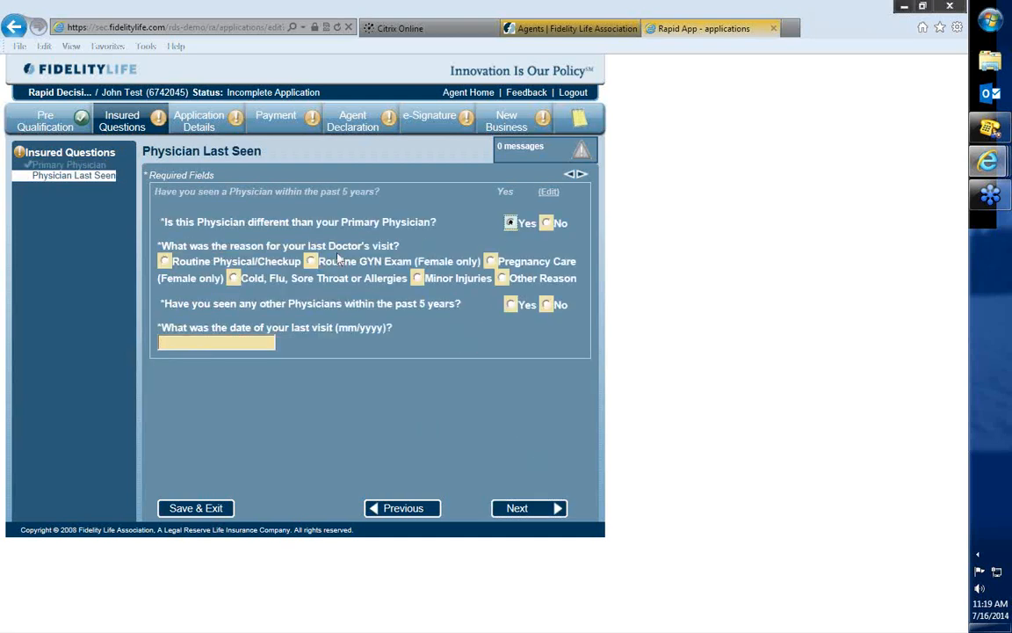
Record the last visit as a routine physical in 05/2013 with the primary physician and normal results, answer Yes to other physicians, and continue.
left_click(547, 223)
left_click(164, 261)
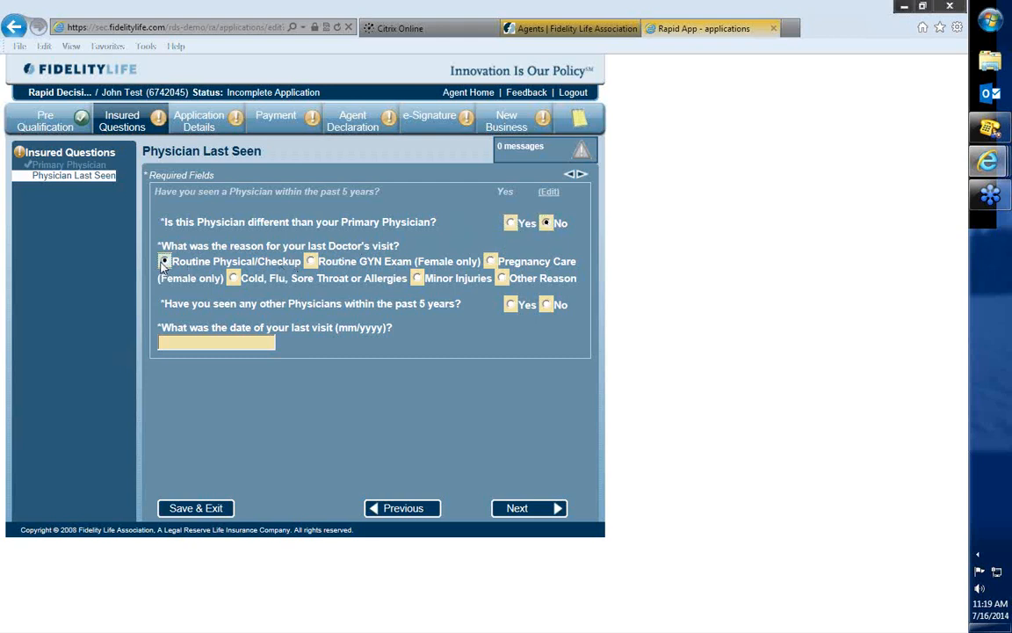
left_click(511, 304)
left_click(252, 345)
type("05/2013")
left_click(326, 408)
left_click(518, 508)
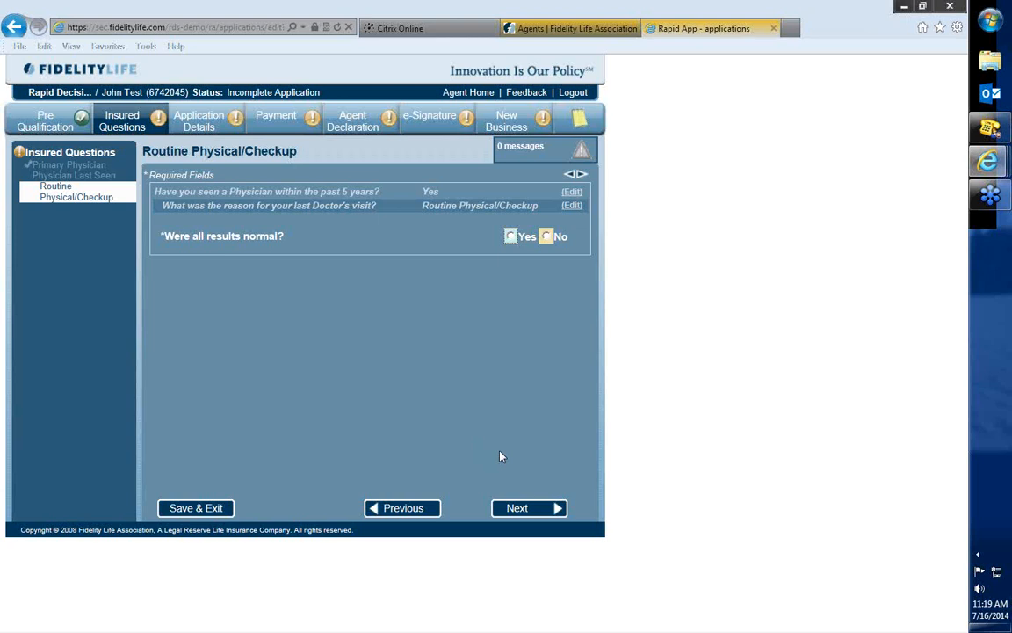
left_click(511, 236)
left_click(532, 512)
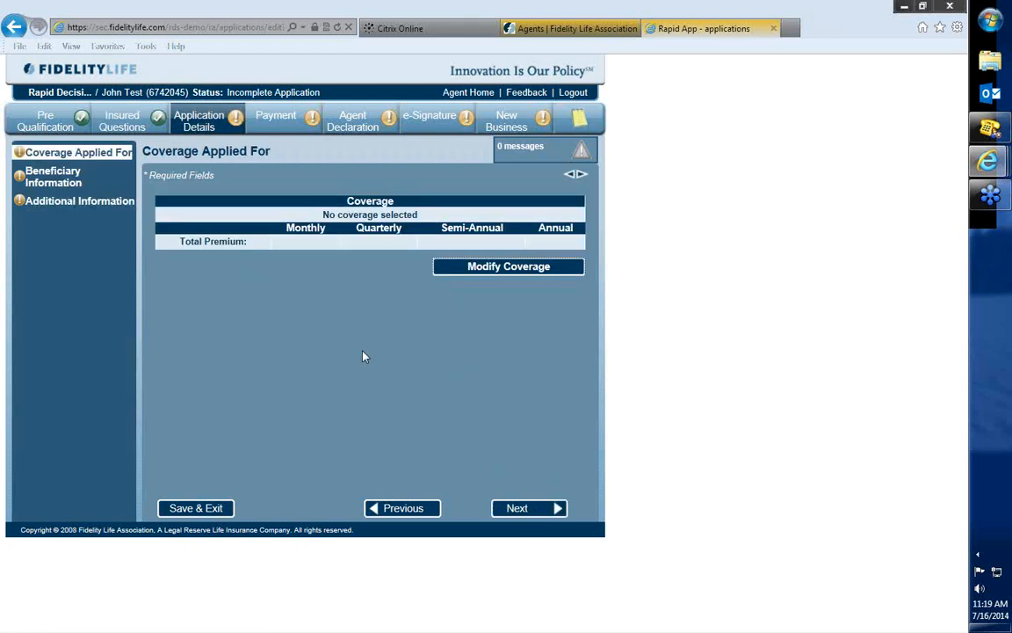
Modify the coverage with an effective date of 07/16/2014 and request quotes.
left_click(485, 275)
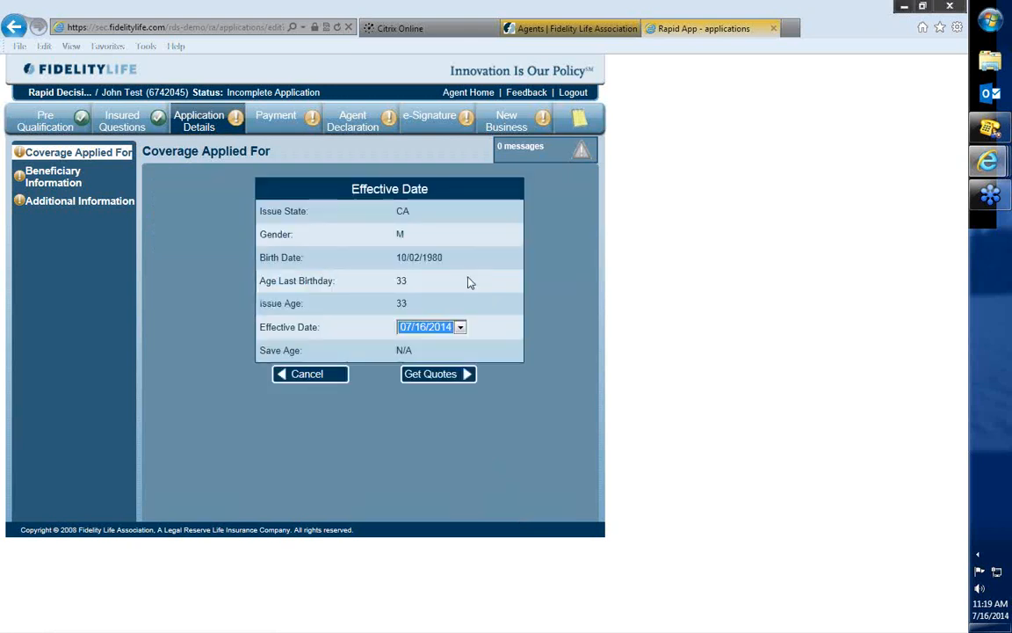
left_click(459, 327)
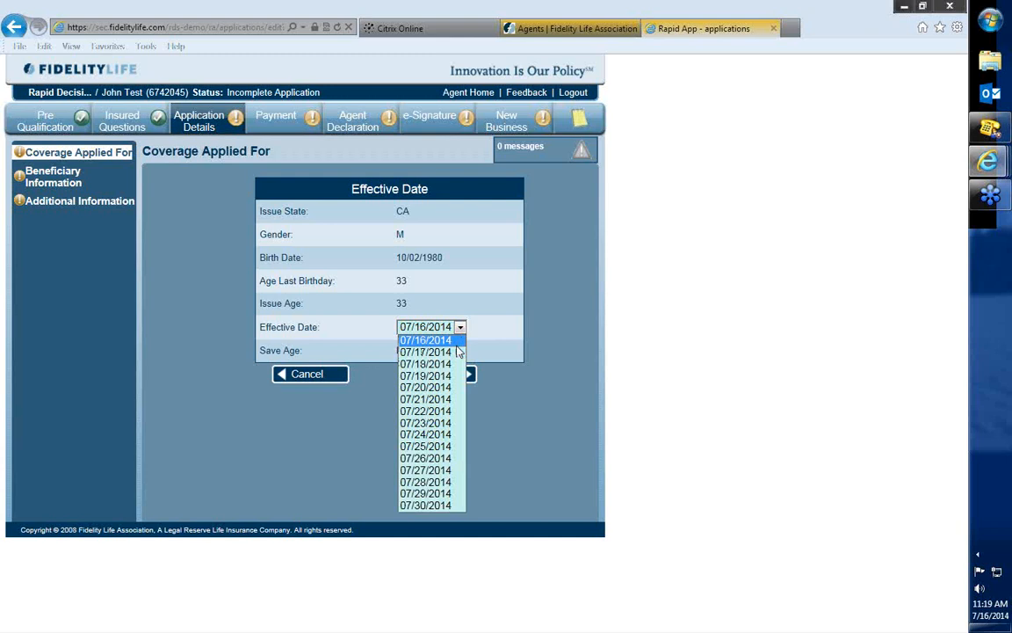
left_click(426, 340)
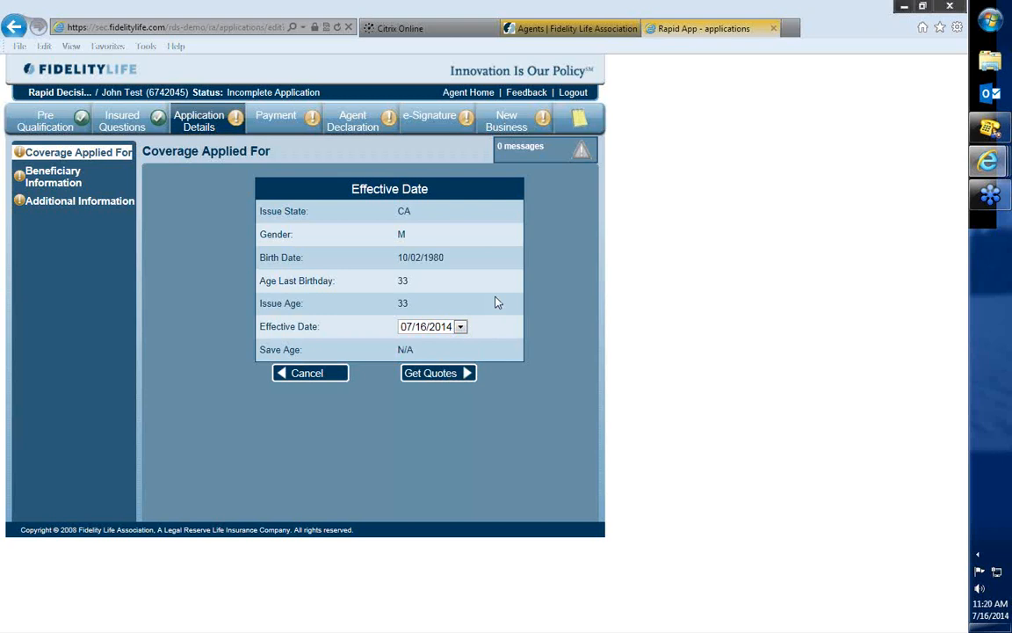
left_click(449, 376)
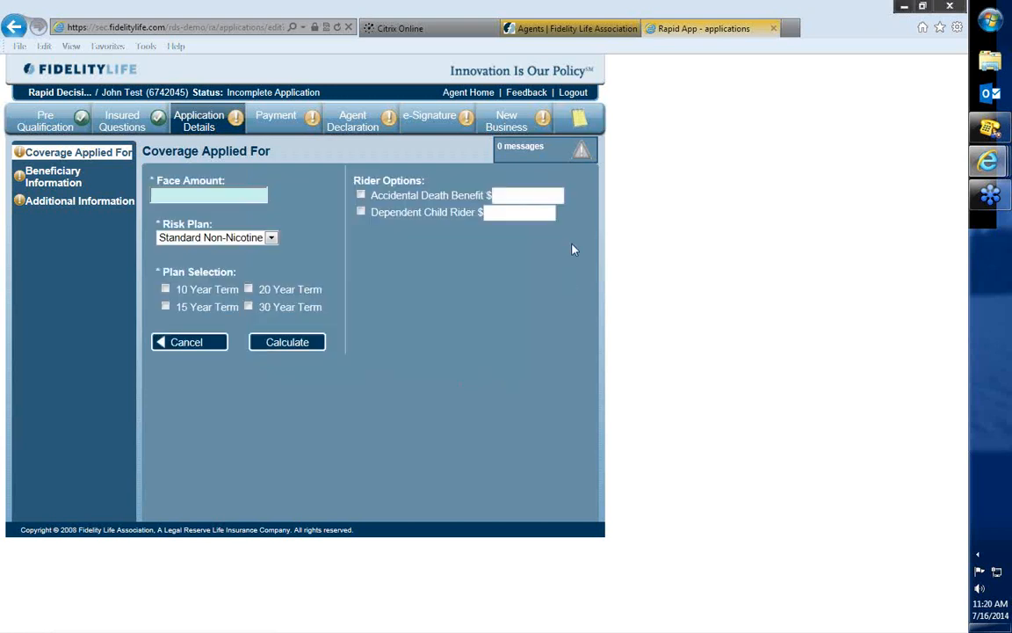
Calculate a quote for a 250,000 face amount on the Standard Non-Nicotine risk plan with a 20 Year Term.
left_click(230, 195)
type("250,000")
left_click(217, 239)
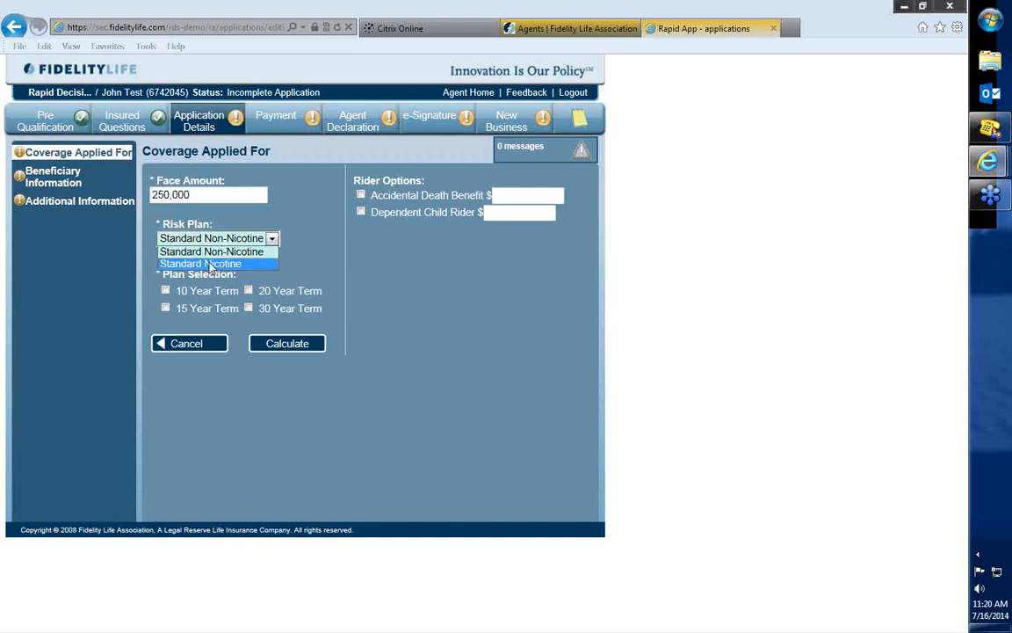
left_click(211, 252)
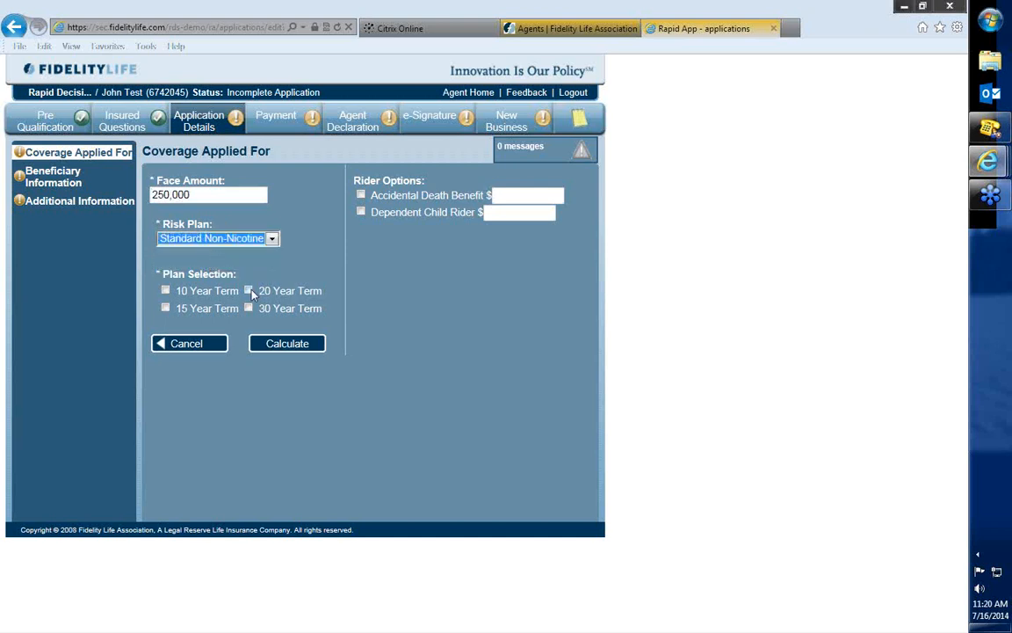
left_click(249, 291)
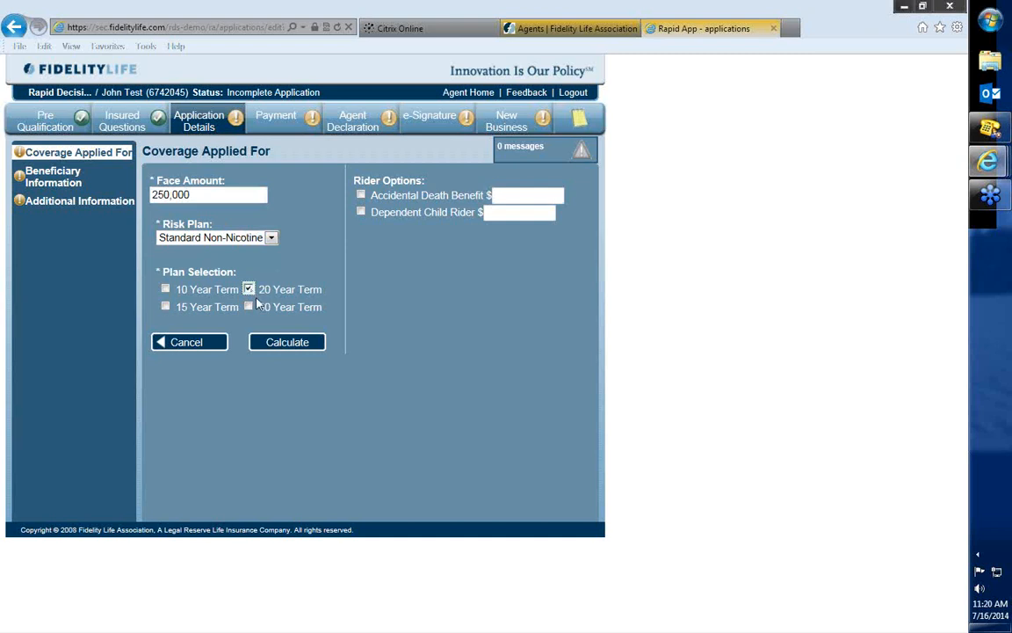
left_click(290, 344)
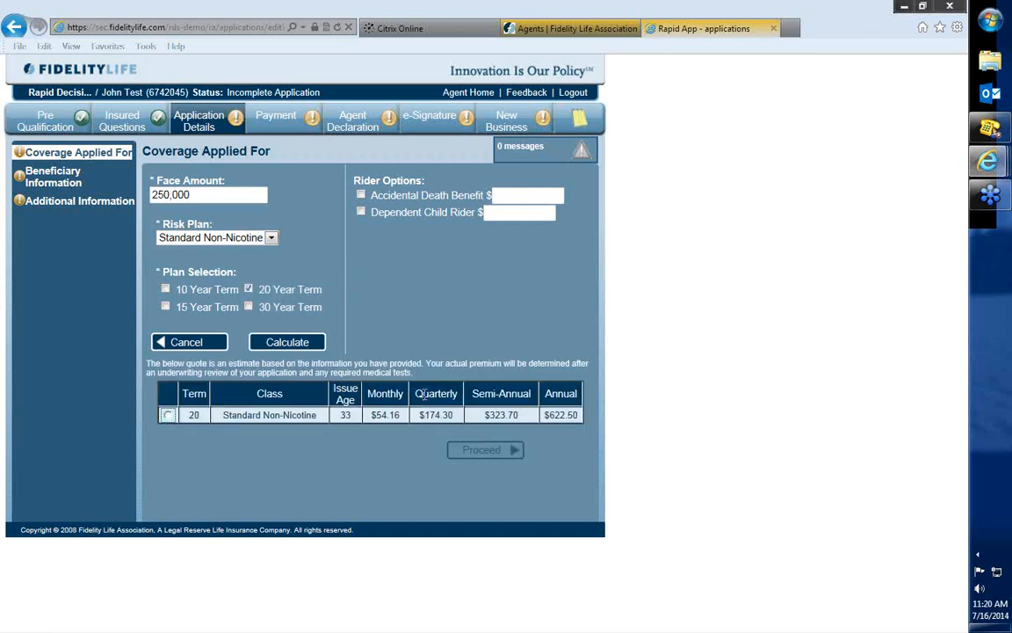
Select the 20-year Standard Non-Nicotine quote as the coverage and continue to Beneficiary Information.
left_click(168, 416)
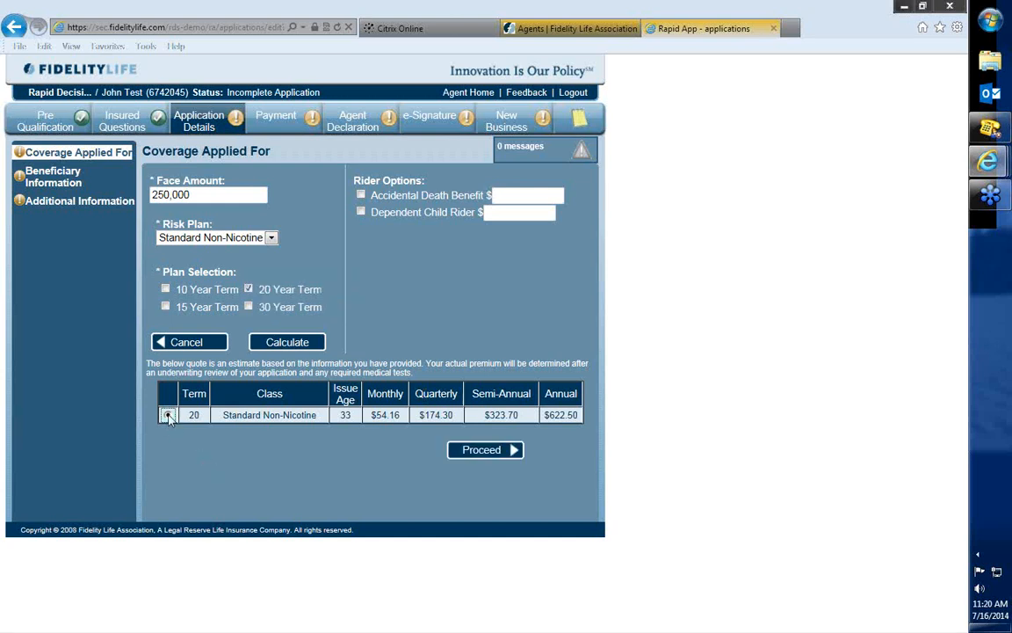
left_click(497, 451)
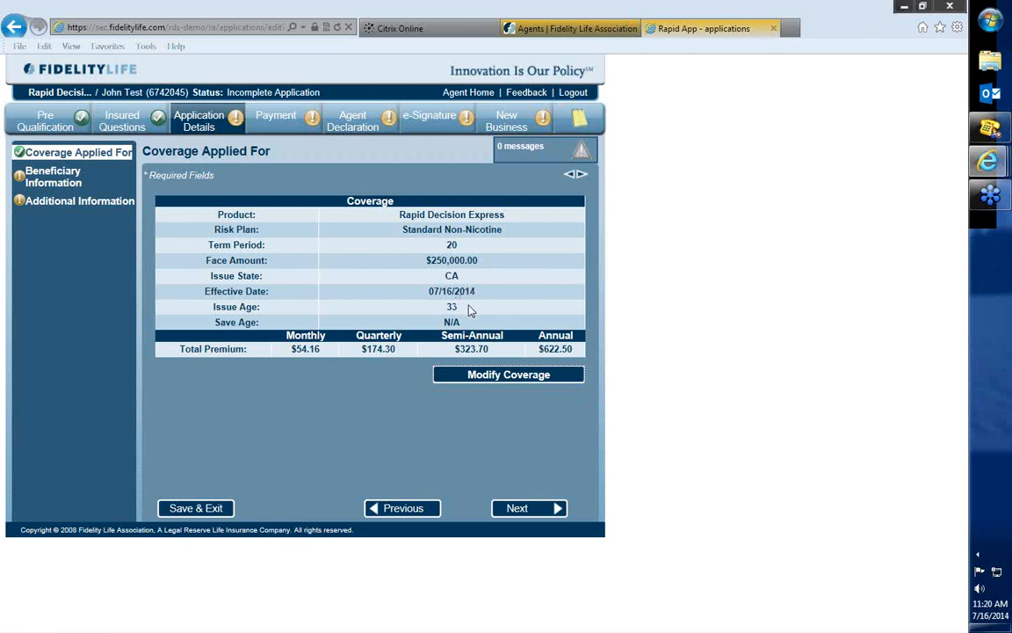
left_click(524, 510)
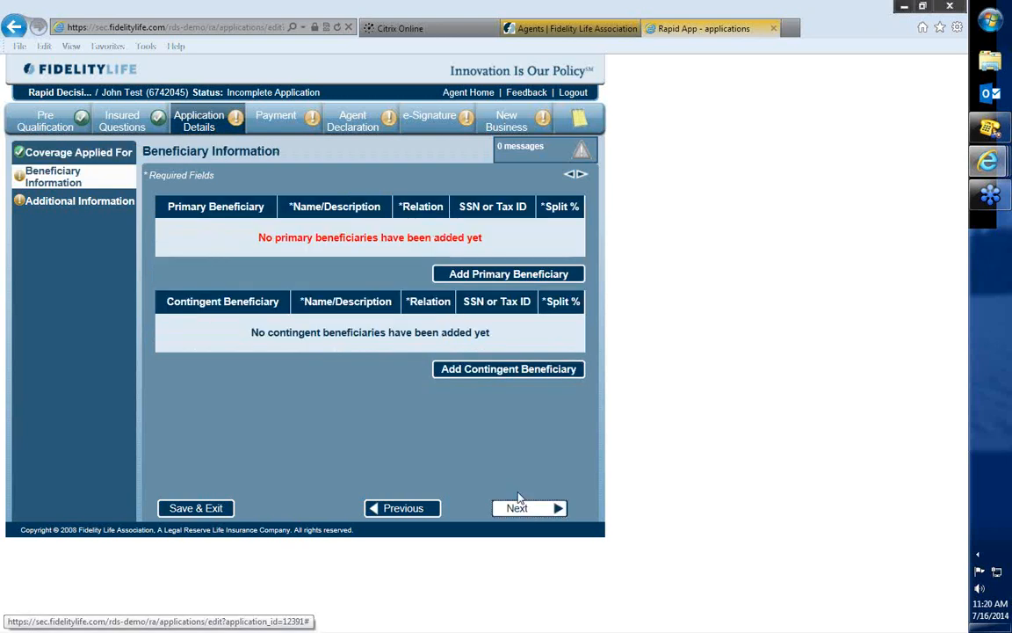
Start a new primary beneficiary of type Person with a 100% split.
left_click(523, 283)
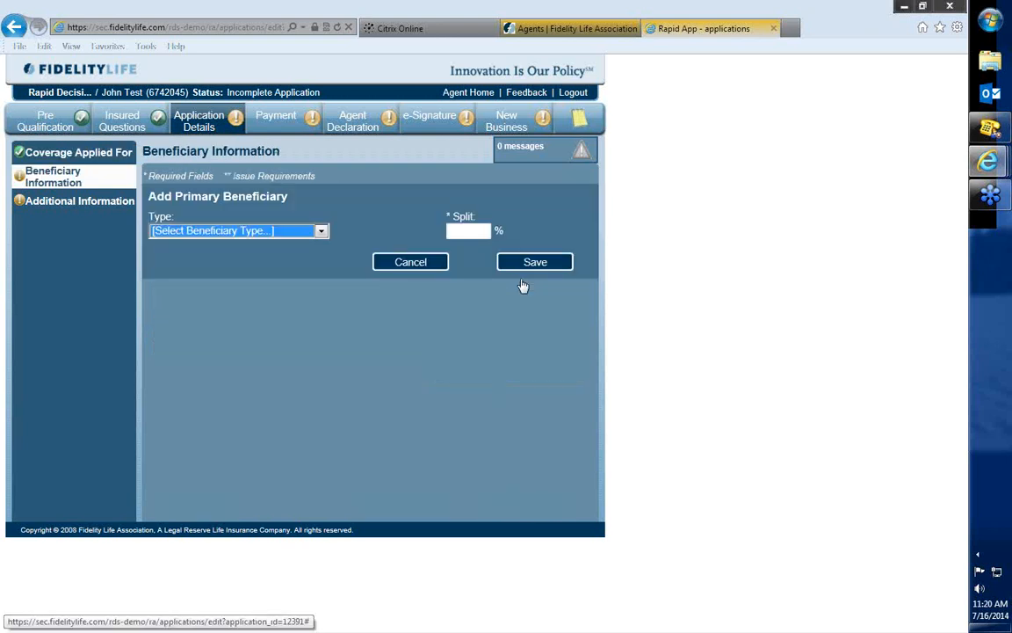
left_click(231, 232)
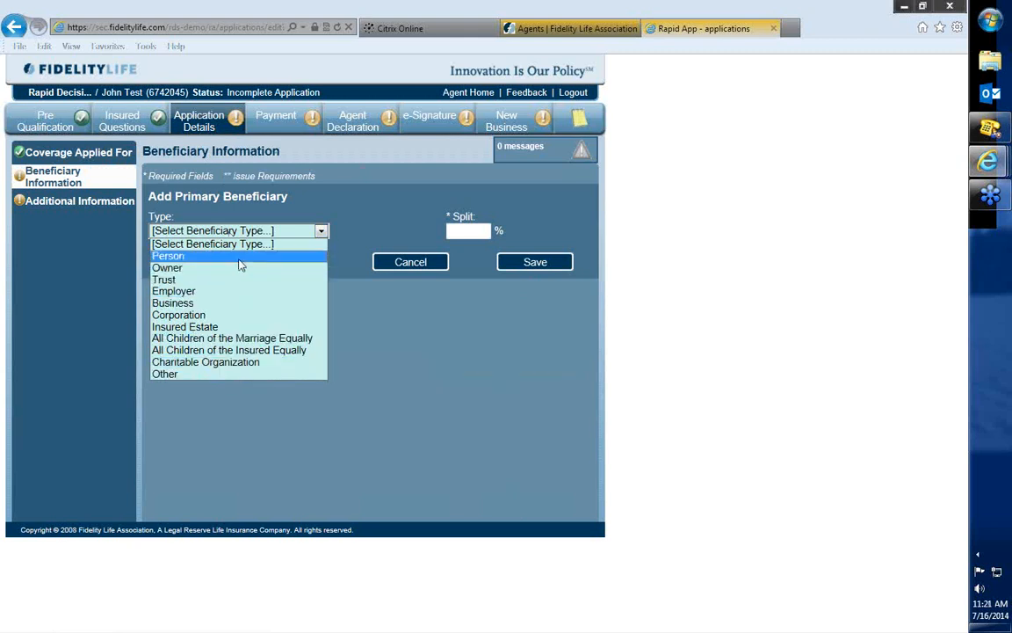
left_click(231, 256)
type("100")
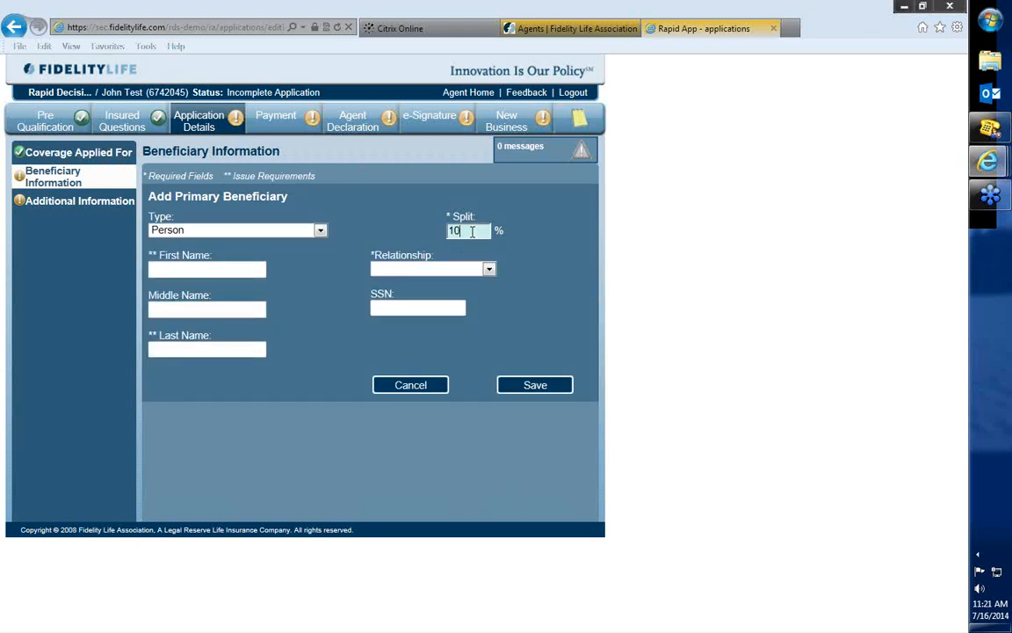
Enter the primary beneficiary's first and last name, set the relationship to Wife, save, and continue to Additional Information.
left_click(243, 270)
type("Jane")
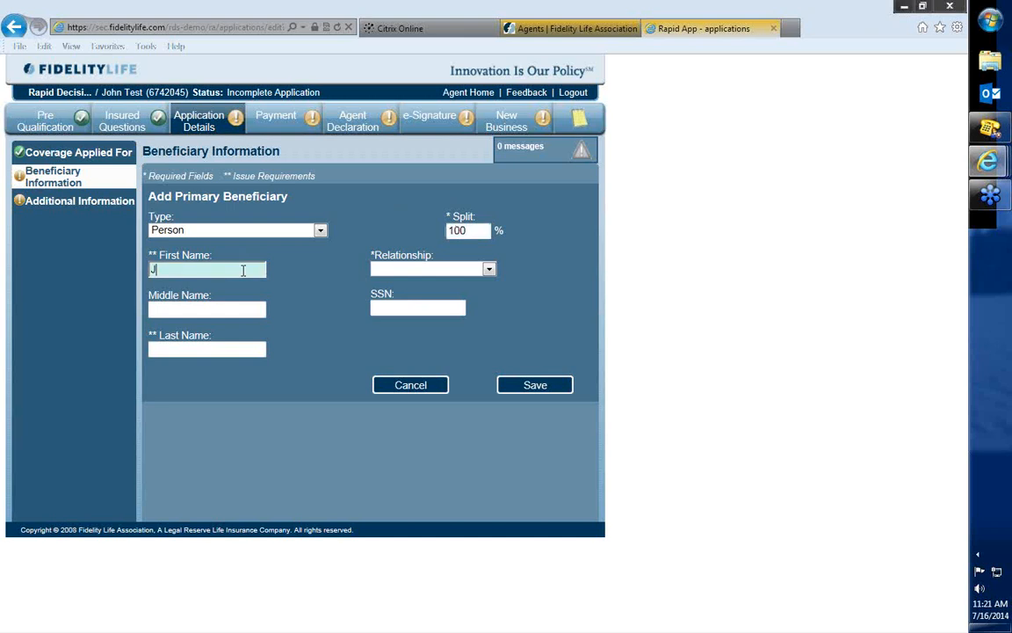
key("Tab")
key("Tab")
type("Test")
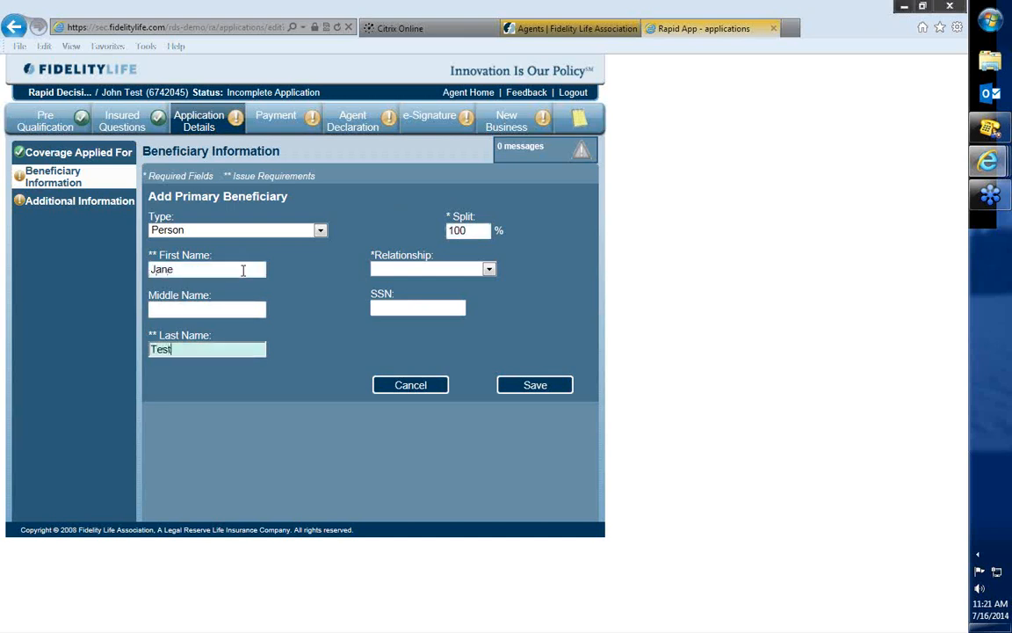
key("Tab")
key("w")
left_click(533, 385)
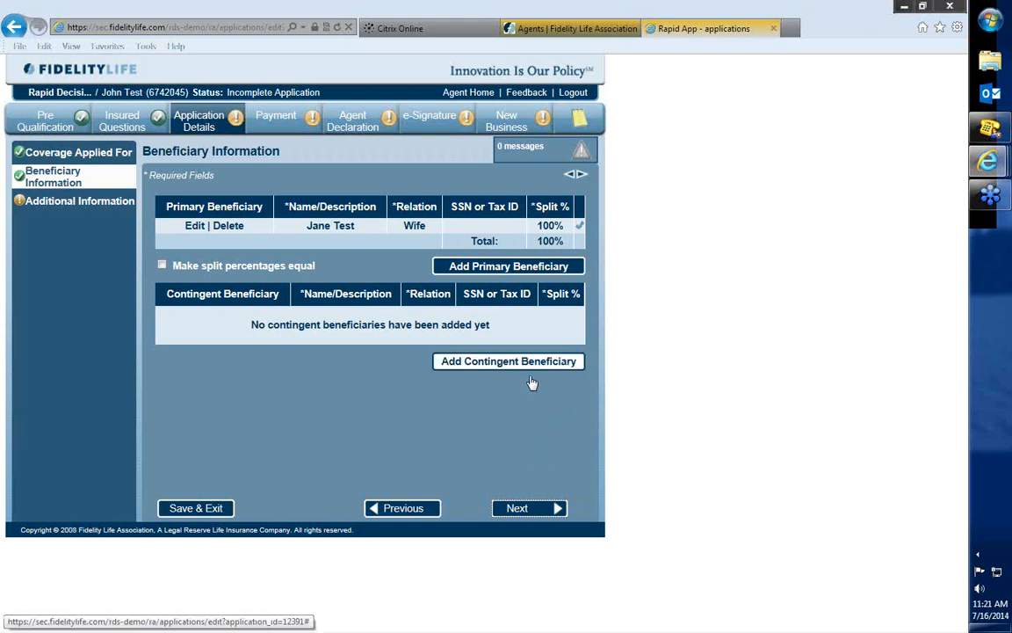
left_click(535, 508)
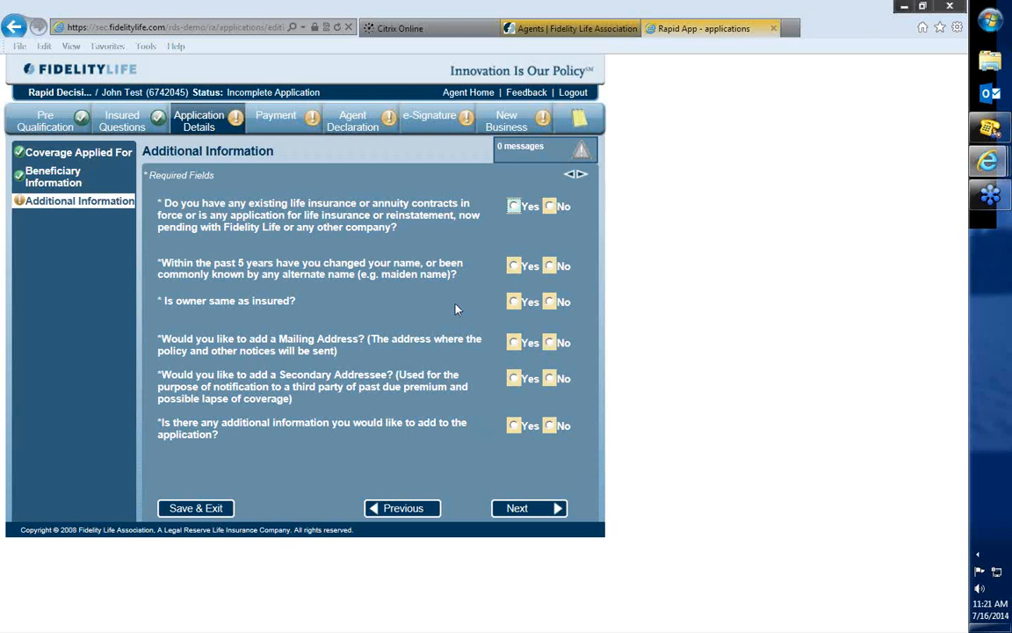
Answer Yes to owner same as insured and No to all other Additional Information questions, and continue to Payment.
left_click(550, 207)
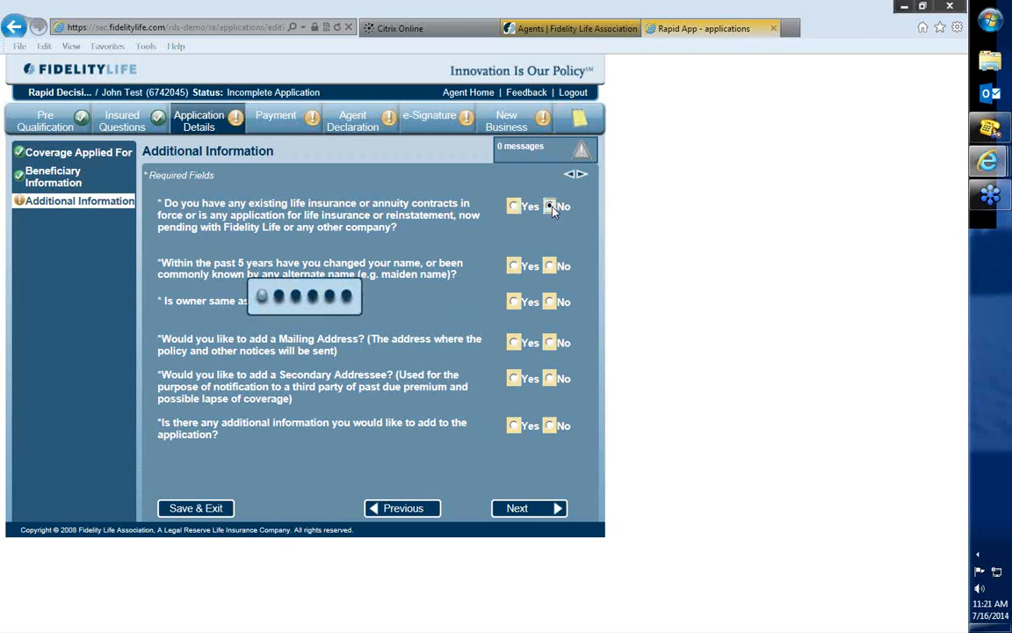
left_click(551, 267)
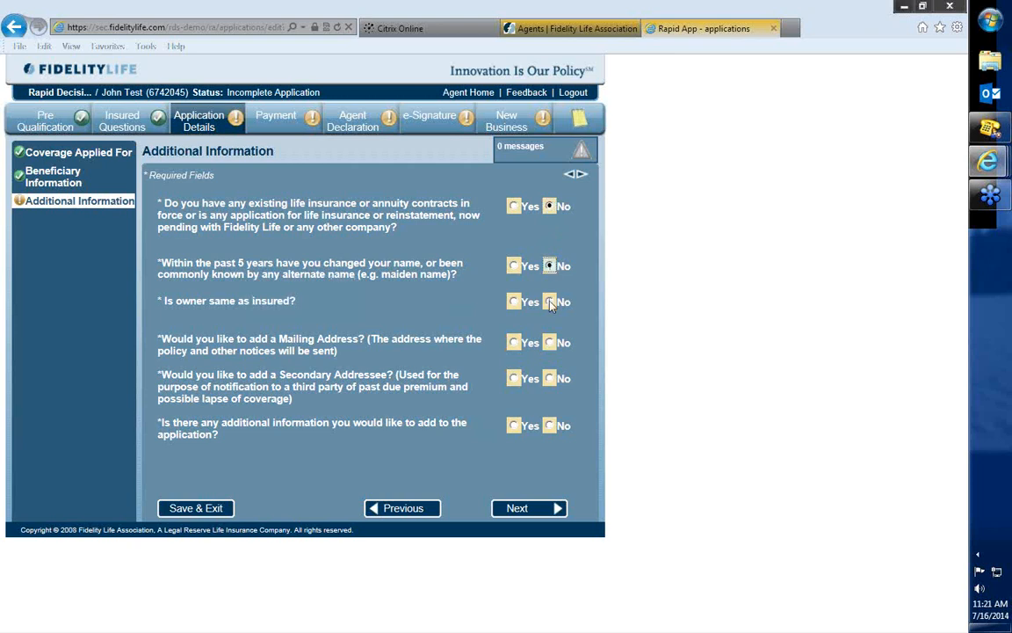
left_click(551, 302)
left_click(514, 301)
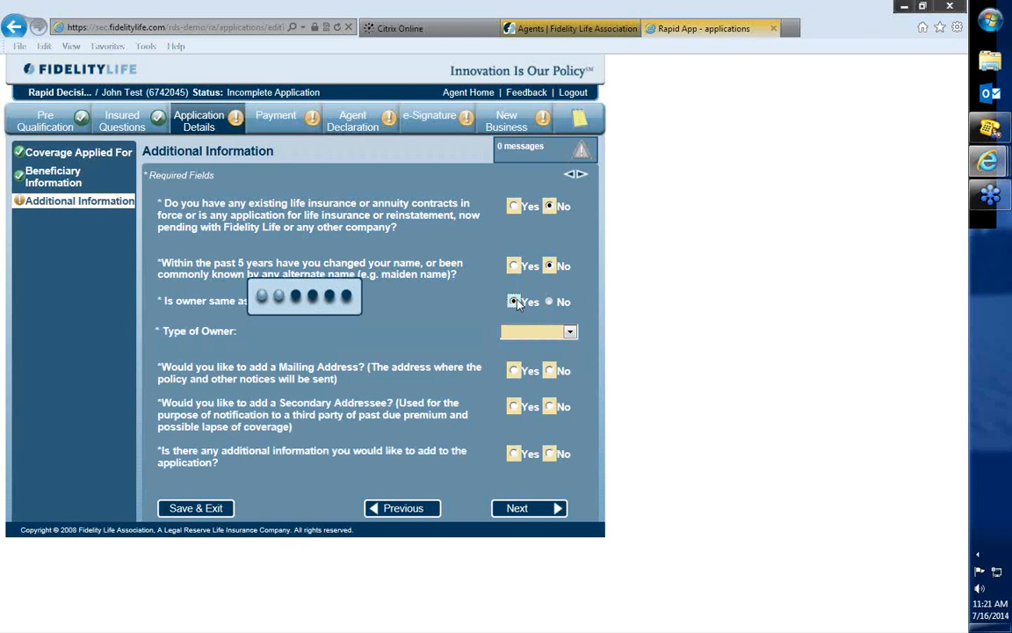
left_click(550, 343)
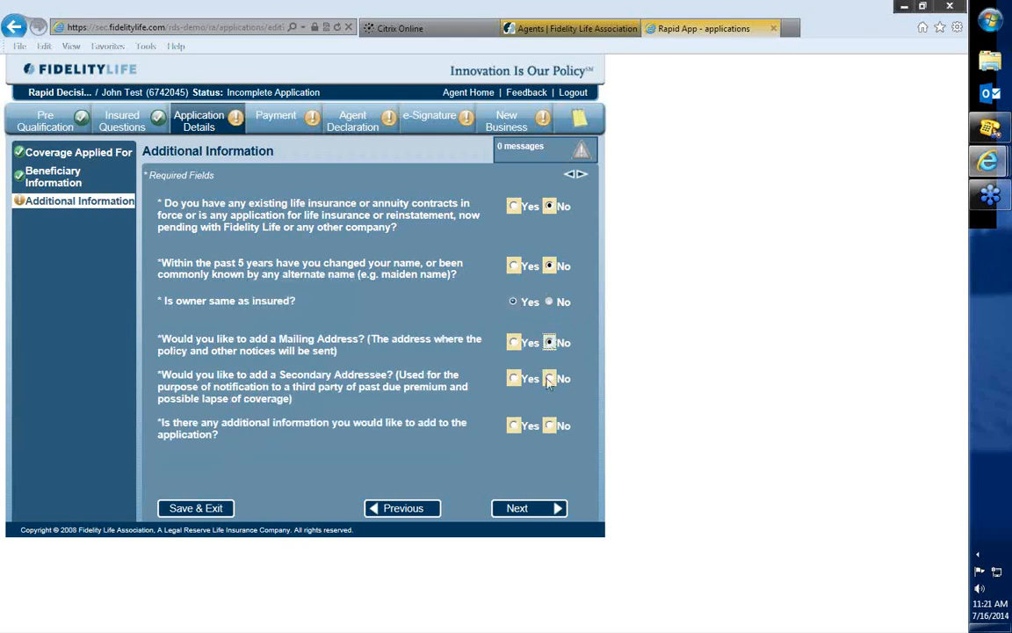
left_click(549, 379)
left_click(549, 427)
left_click(545, 513)
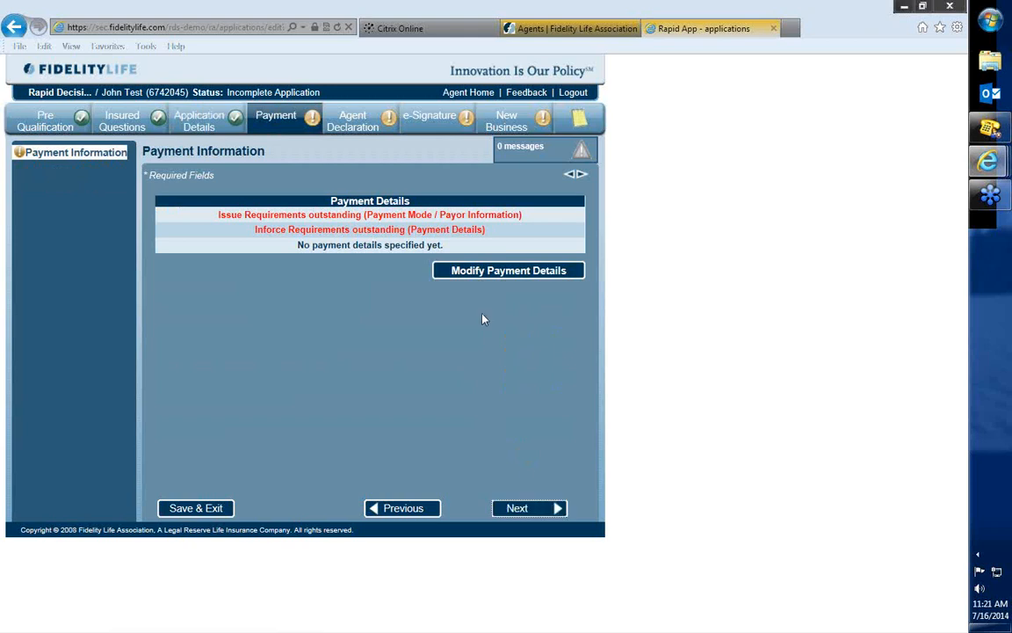
Start the payment details with Monthly mode and EFT, and enter Chase Bank as the financial institution.
left_click(521, 273)
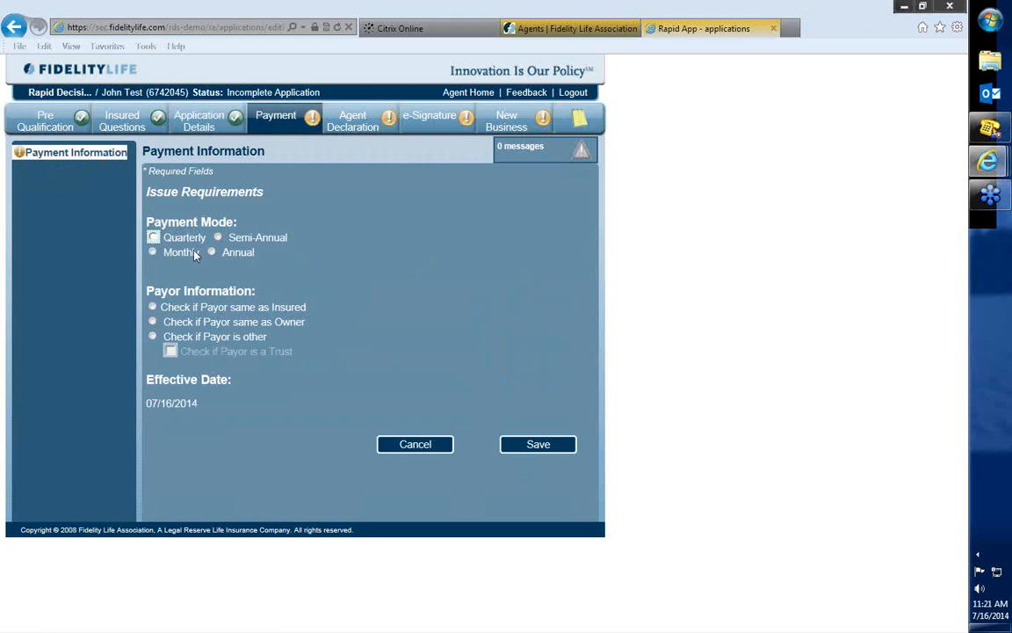
left_click(153, 253)
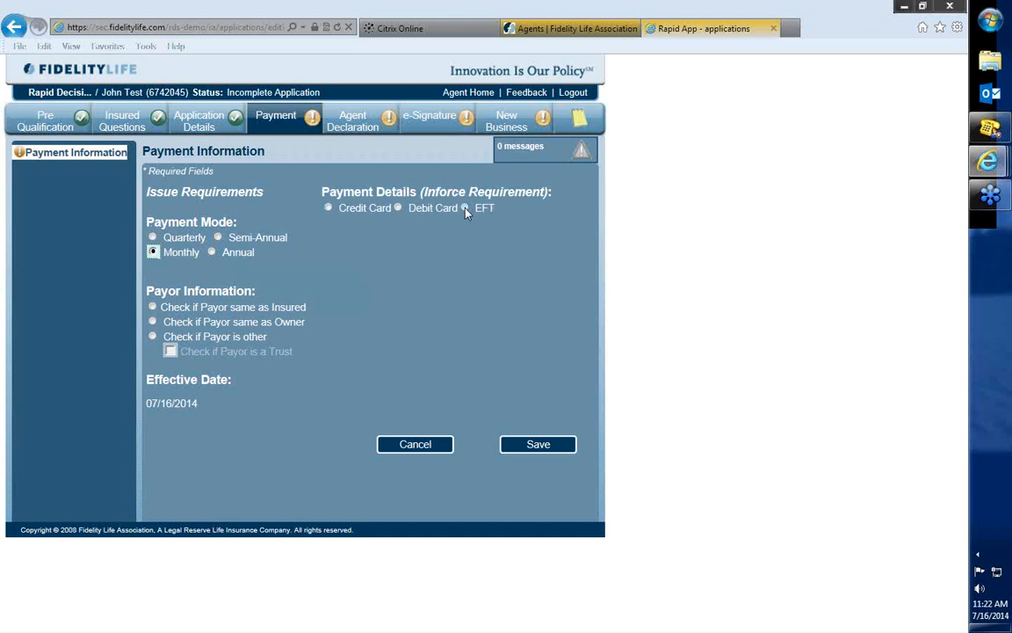
left_click(462, 210)
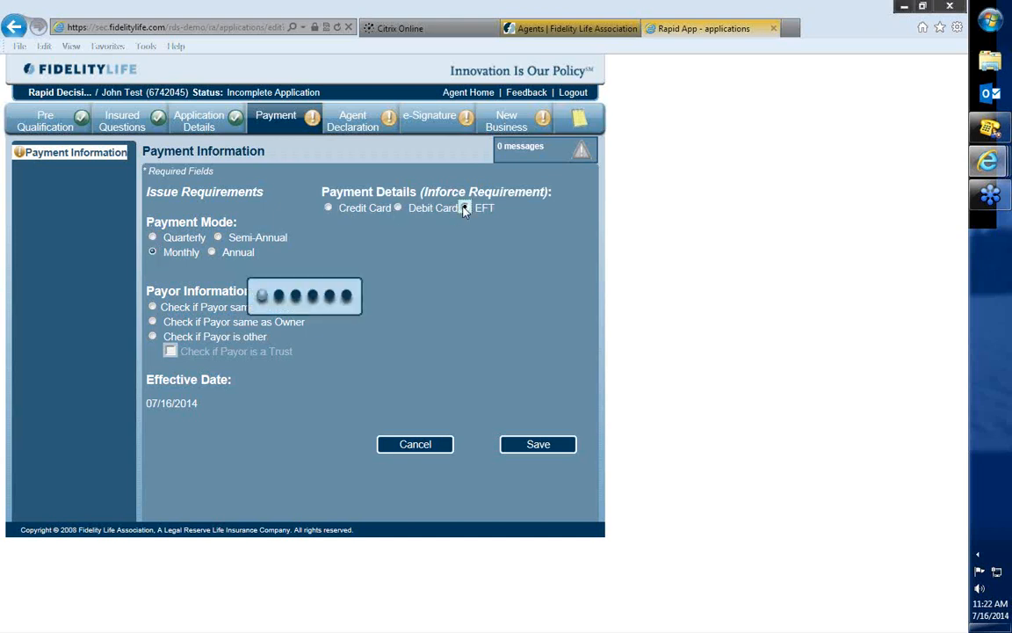
type("Chase Bank")
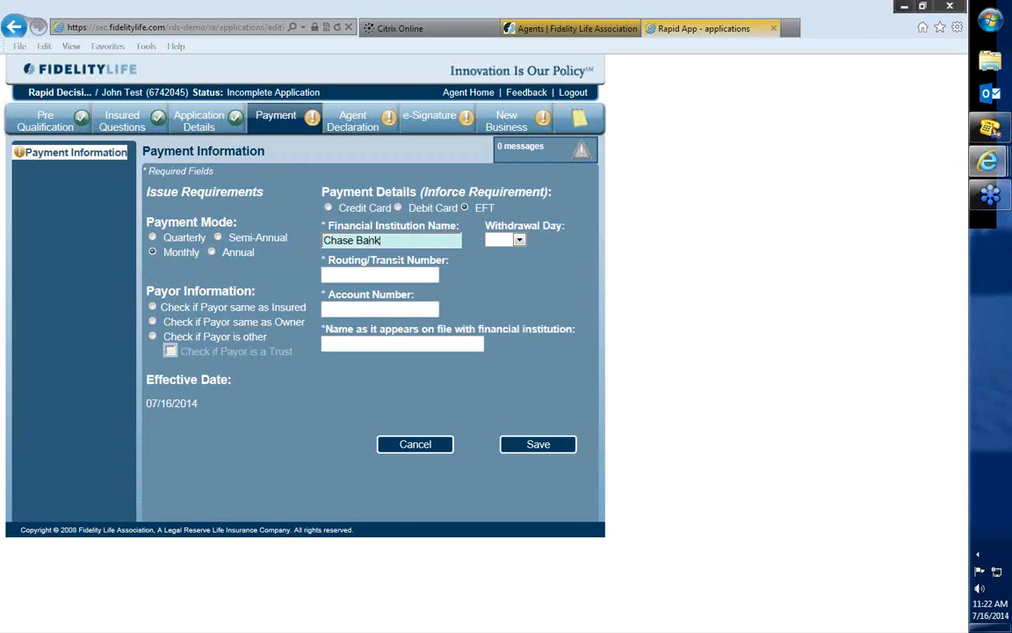
Fill in the EFT routing number, account number and account holder's name as on file with the bank.
left_click(393, 275)
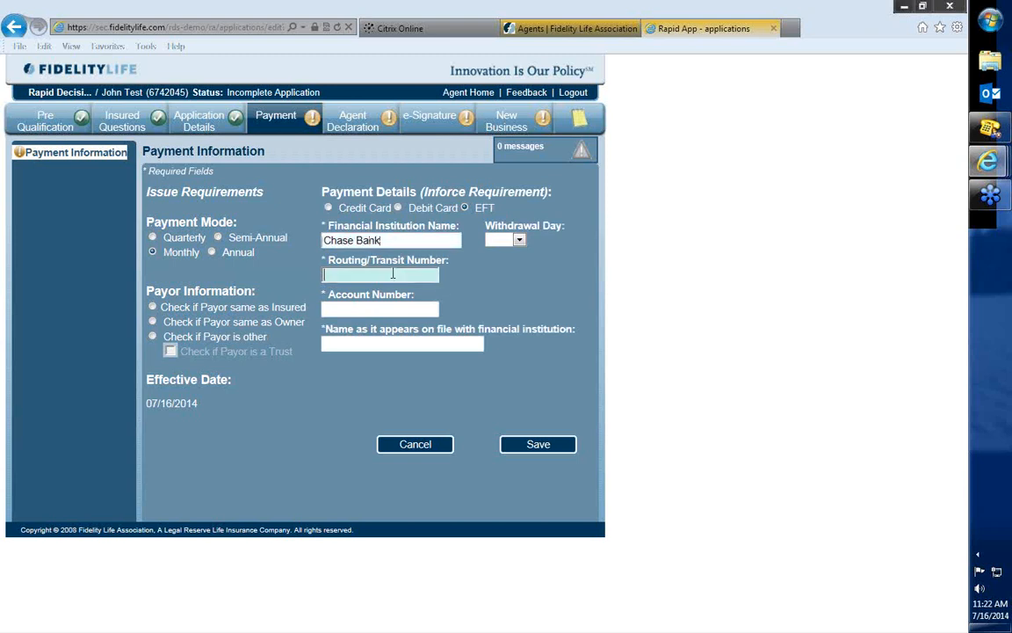
type("00000000")
key("Tab")
type("00000000000")
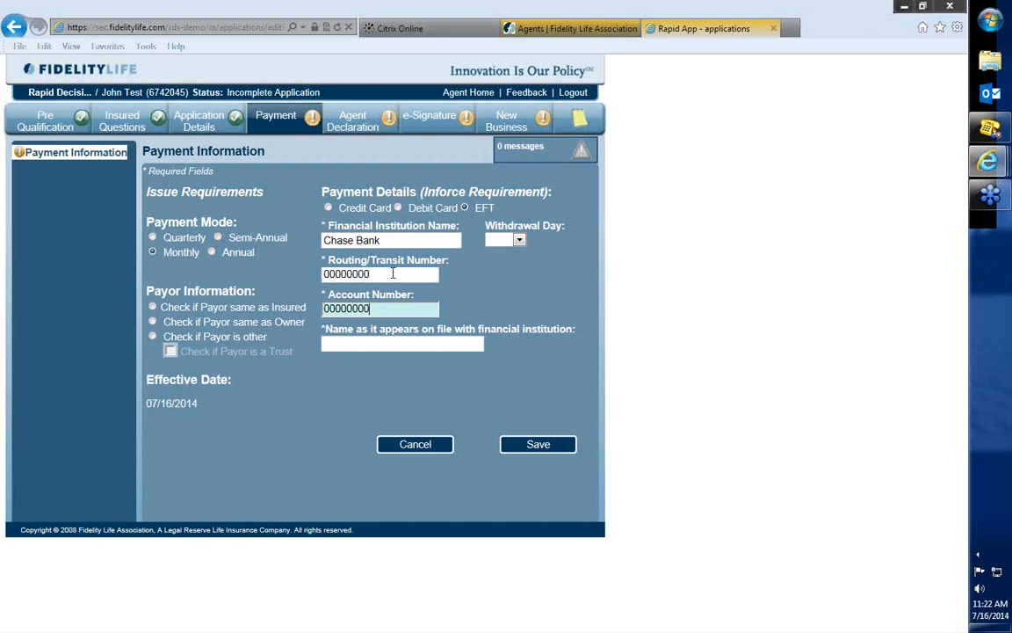
left_click(425, 342)
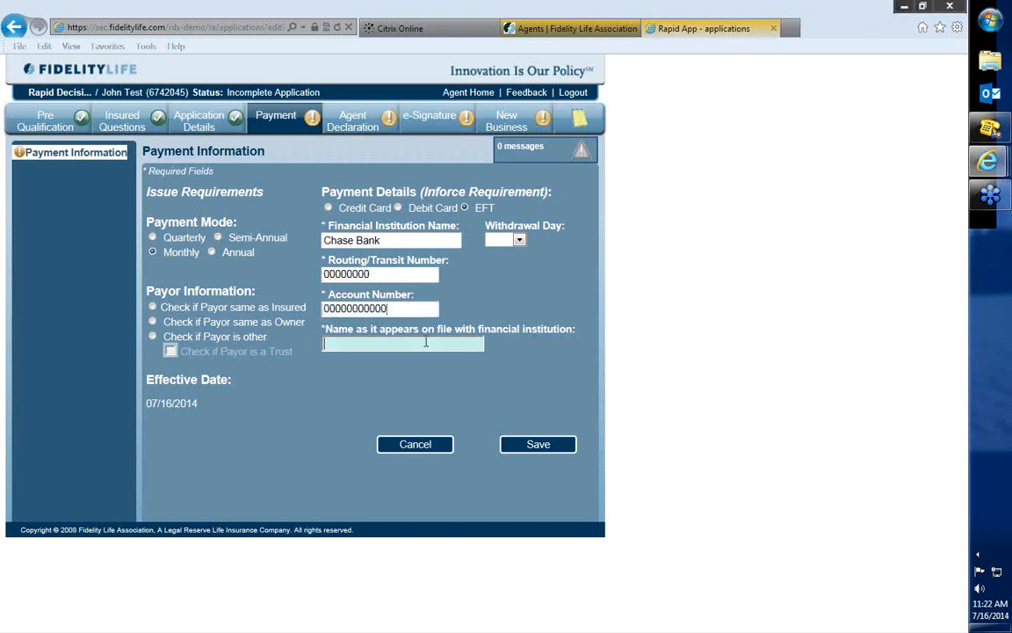
type("John Test")
Set the payor to be the same as the insured, save the payment details, and continue to Agent Declaration.
left_click_drag(259, 293, 158, 299)
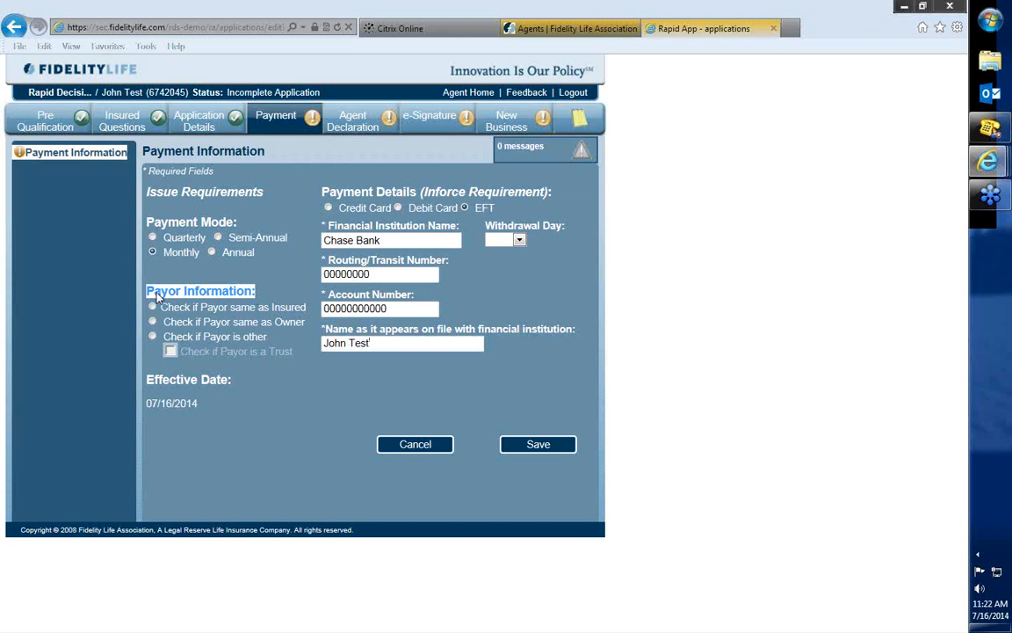
left_click(154, 307)
left_click(318, 408)
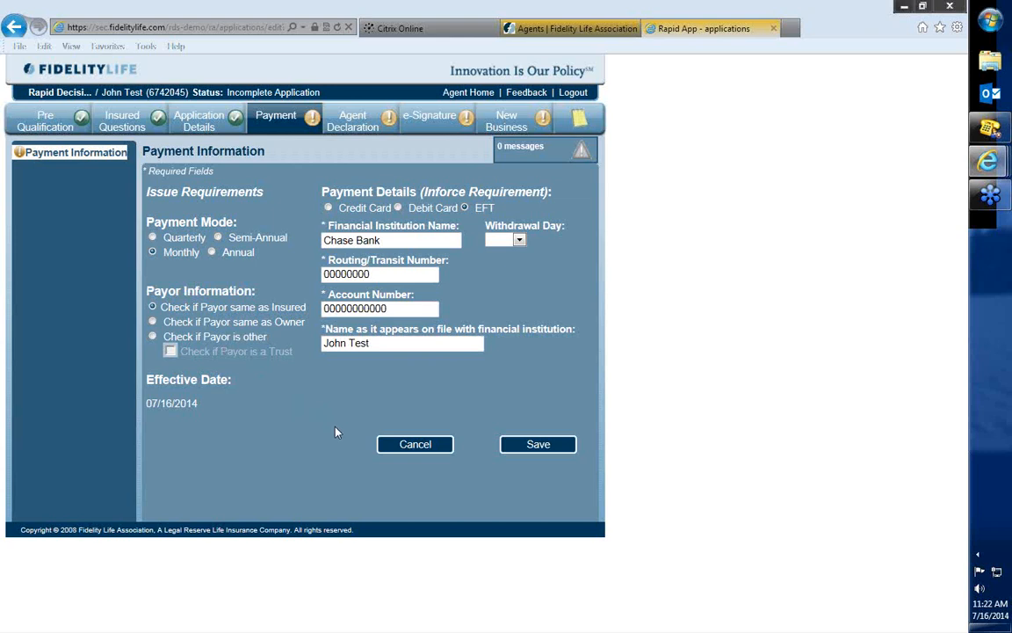
left_click_drag(199, 405, 147, 409)
left_click(539, 445)
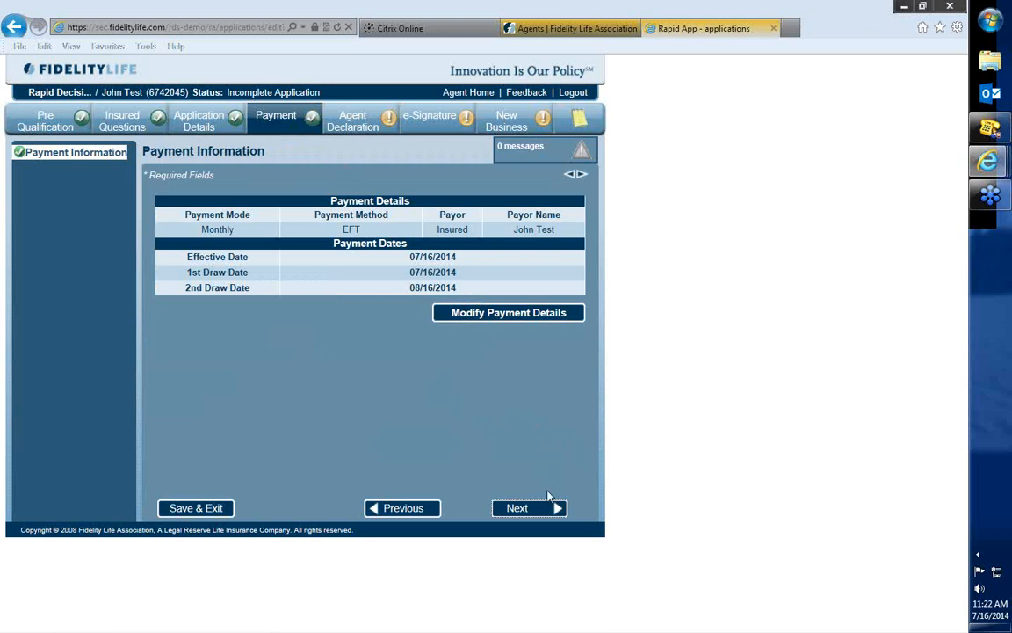
left_click(519, 508)
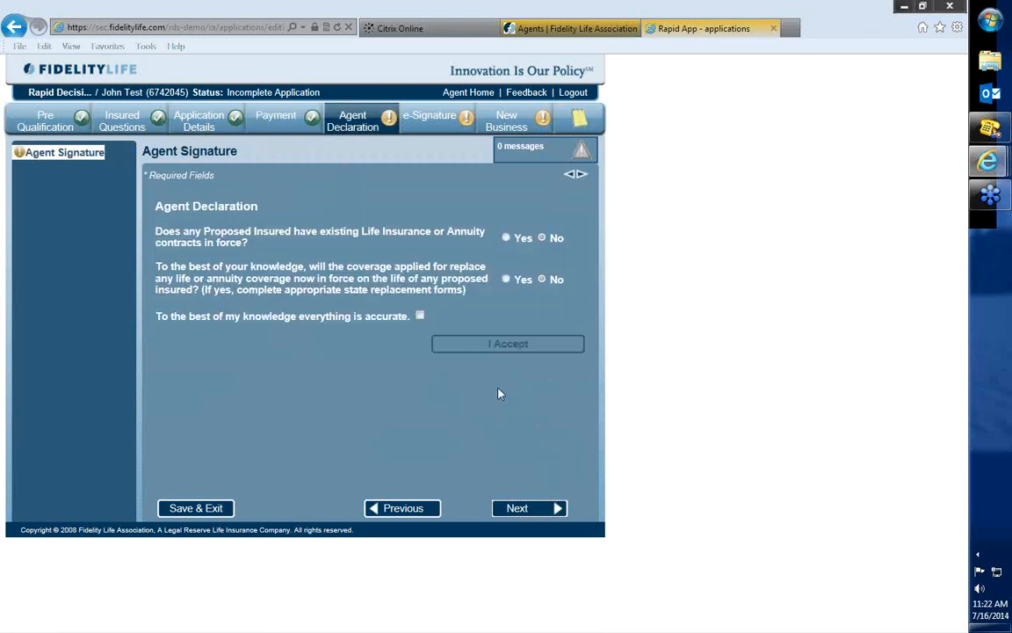
Confirm that everything is accurate, accept the agent declaration, and continue to e-Signature.
left_click(420, 316)
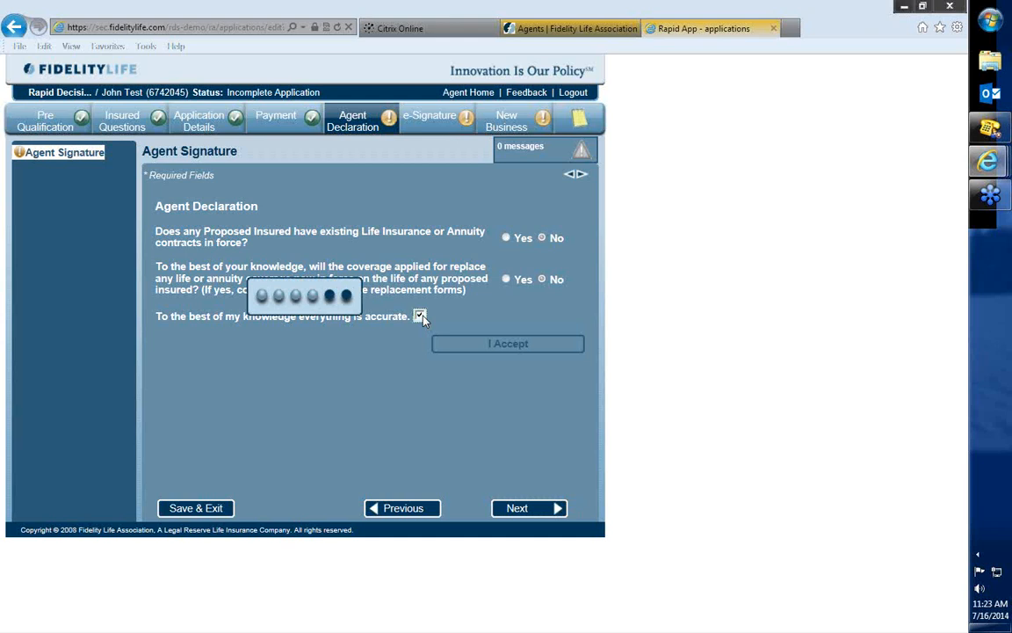
left_click(503, 343)
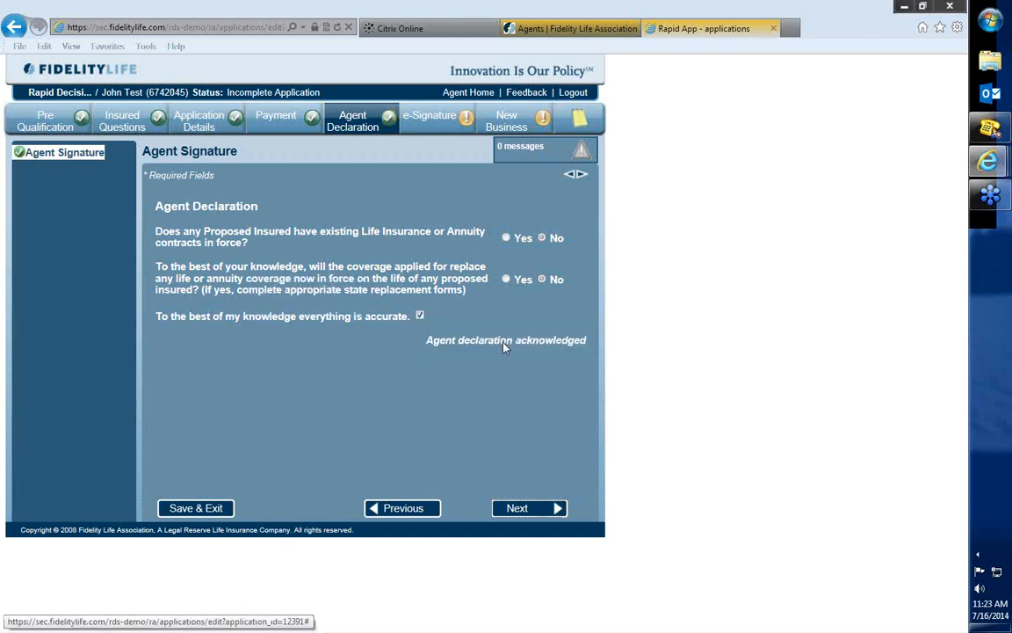
left_click(523, 511)
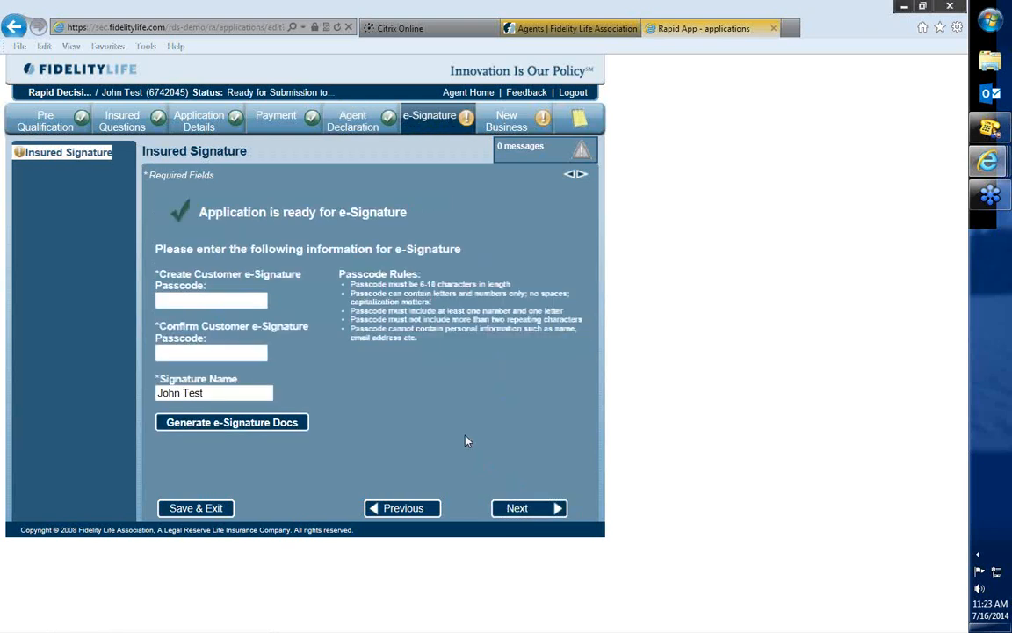
Enter and confirm the customer e-signature passcode, and generate the e-Signature documents.
left_click(223, 300)
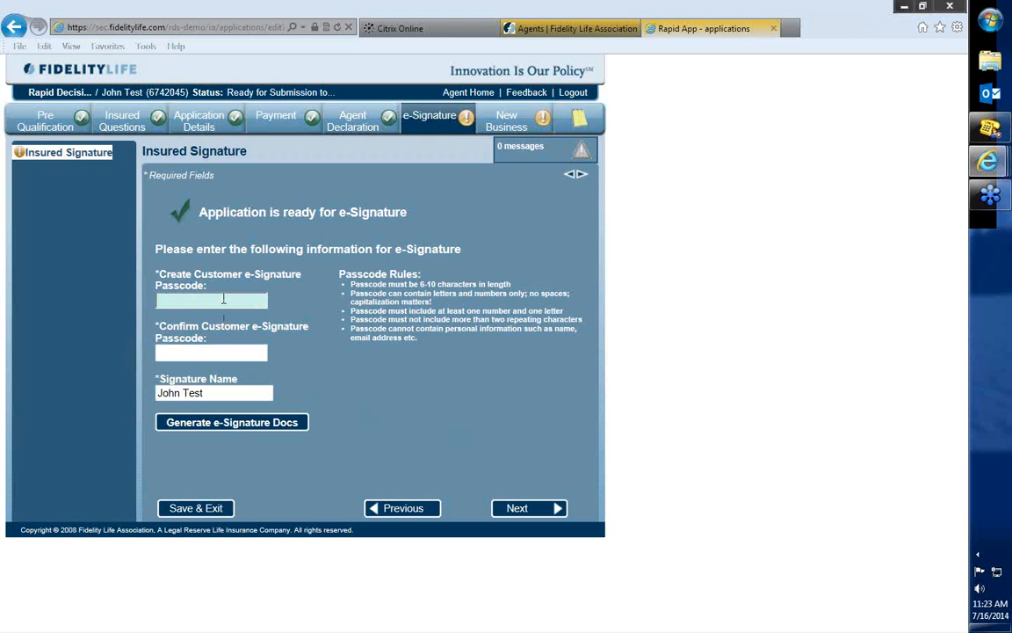
type("abc123")
key("Tab")
type("abc")
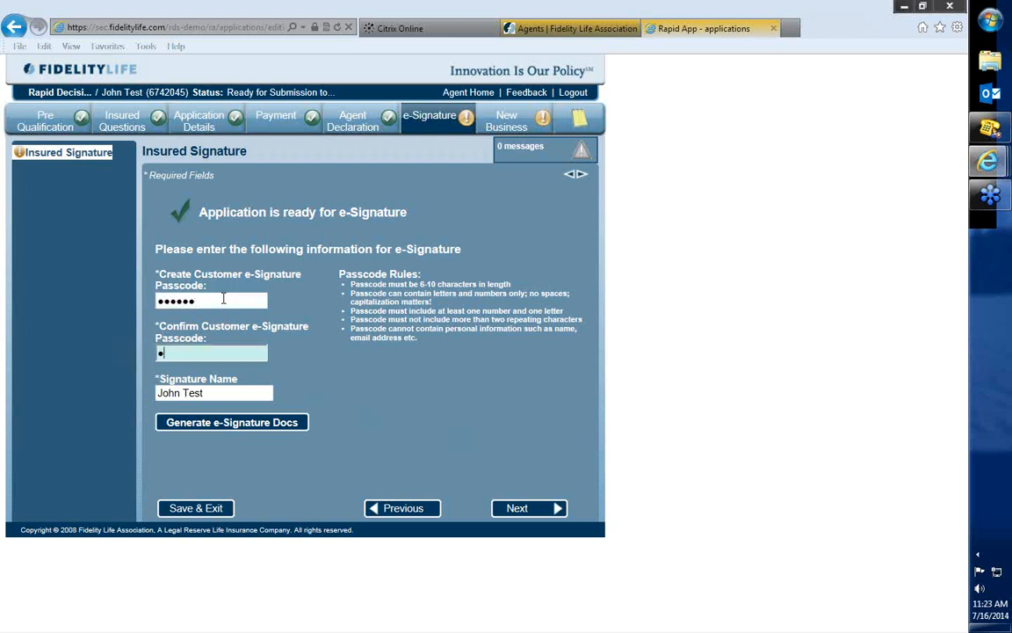
type("123")
left_click(406, 379)
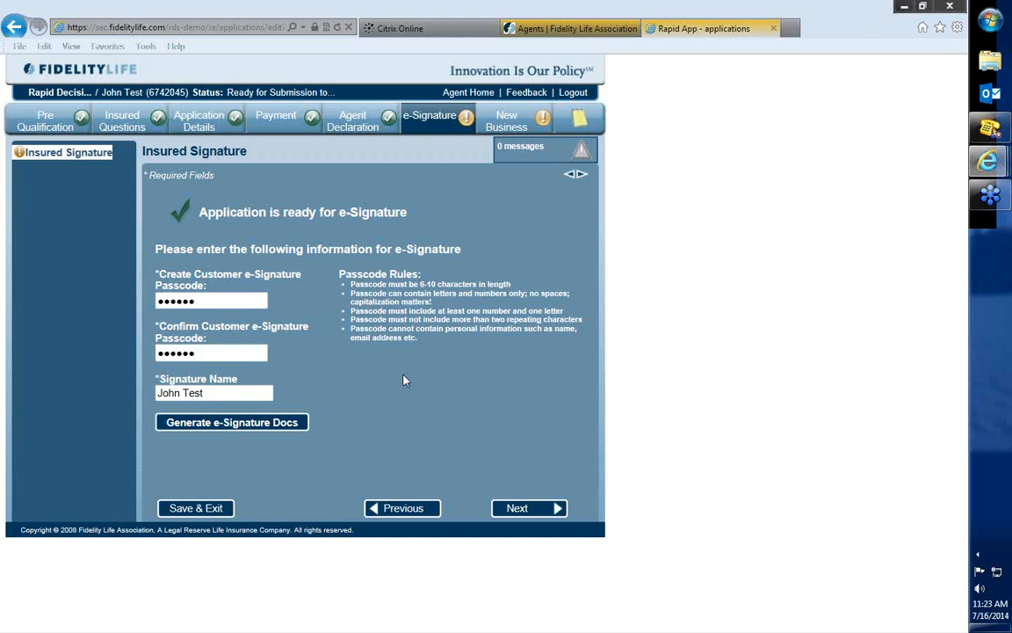
left_click(249, 423)
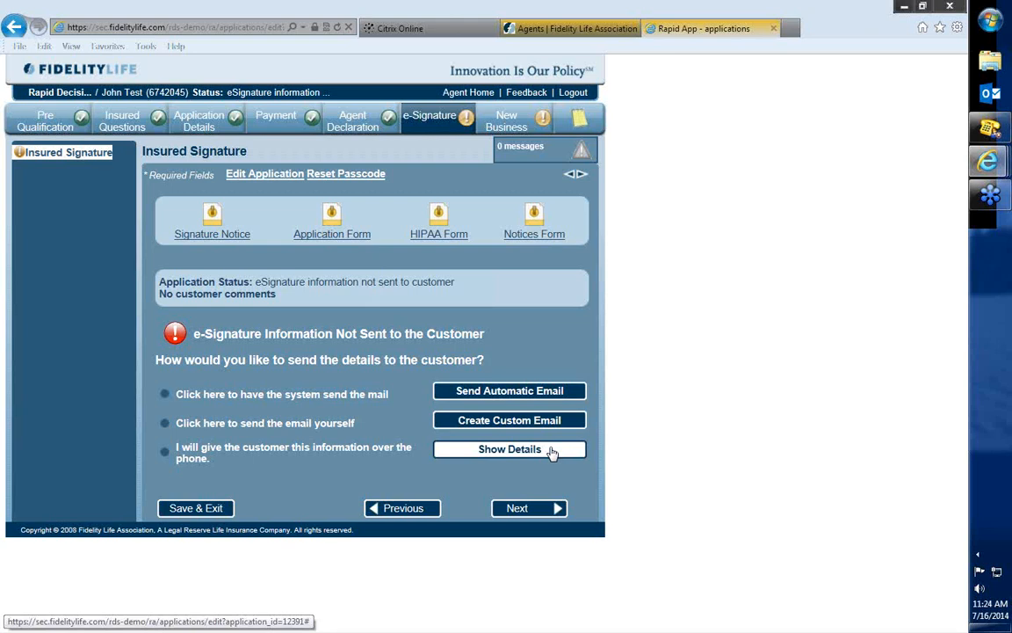
Send the automatic e-Signature email to the customer's prefilled email address.
left_click(526, 395)
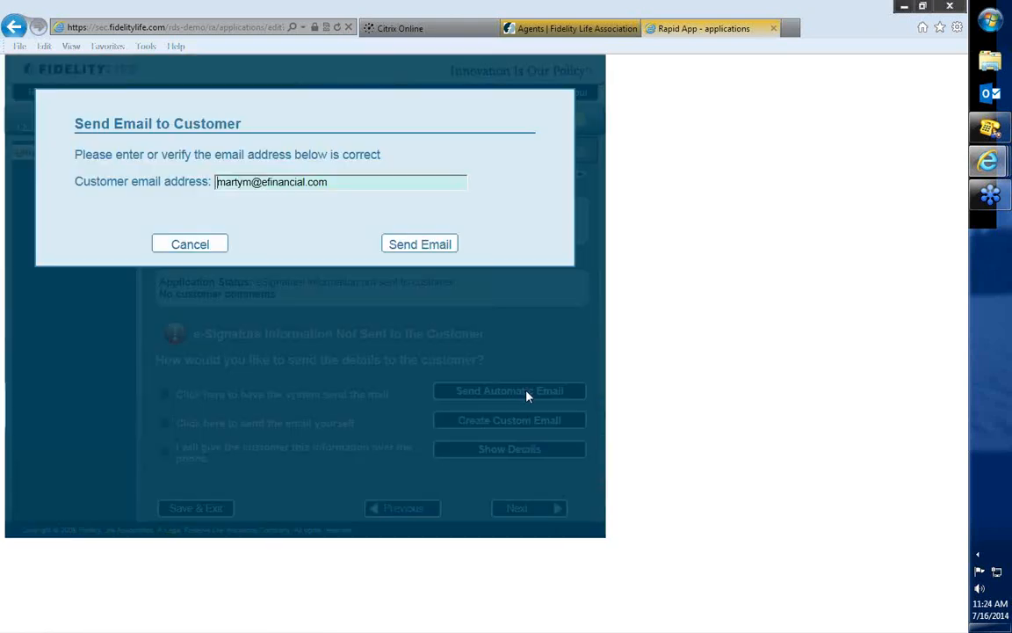
left_click_drag(328, 182, 216, 182)
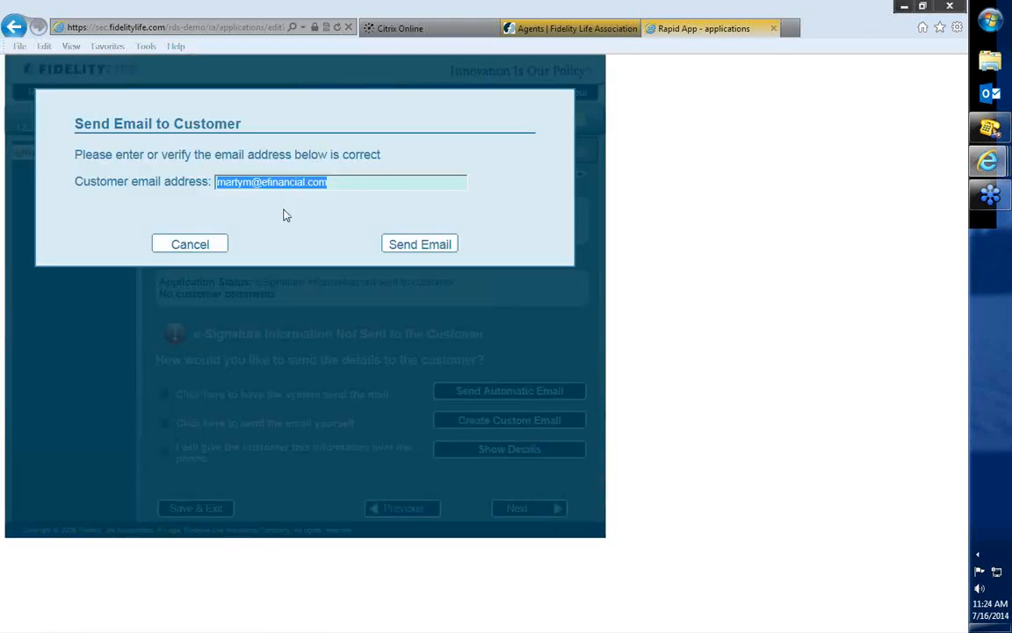
left_click(284, 216)
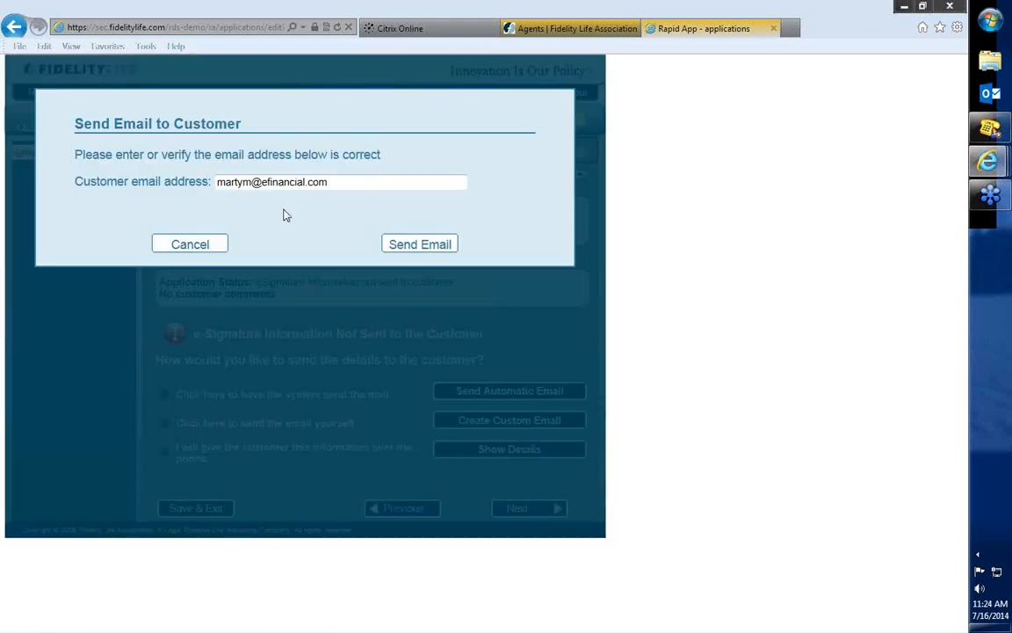
left_click(424, 247)
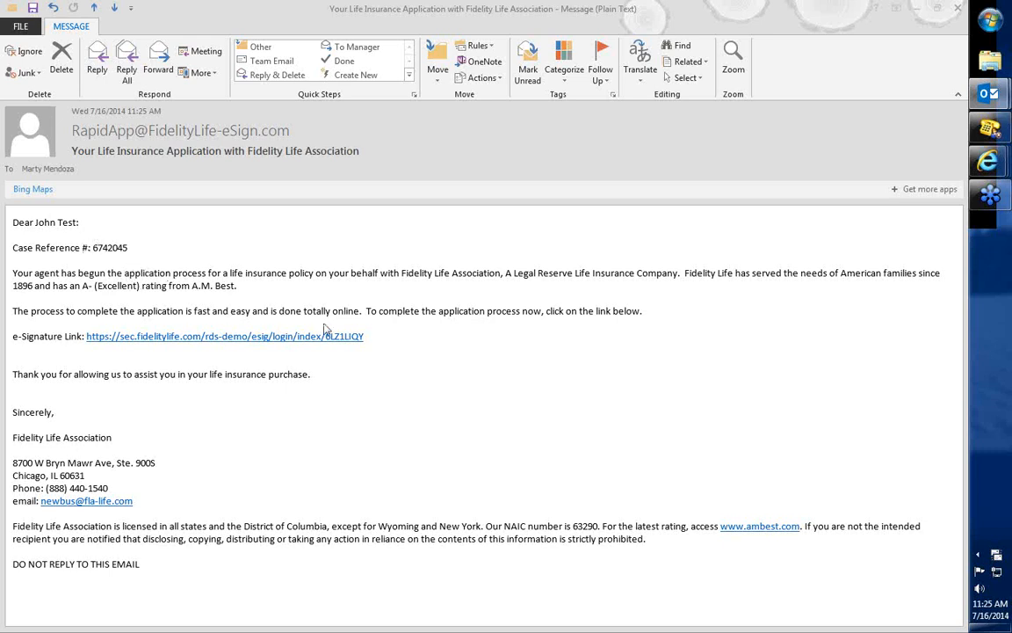
Switch to the Fidelity Life application email in Outlook and open its e-Signature link.
mouse_move(387, 341)
left_mouse_down()
mouse_move(14, 338)
mouse_move(97, 312)
mouse_move(86, 337)
left_mouse_up()
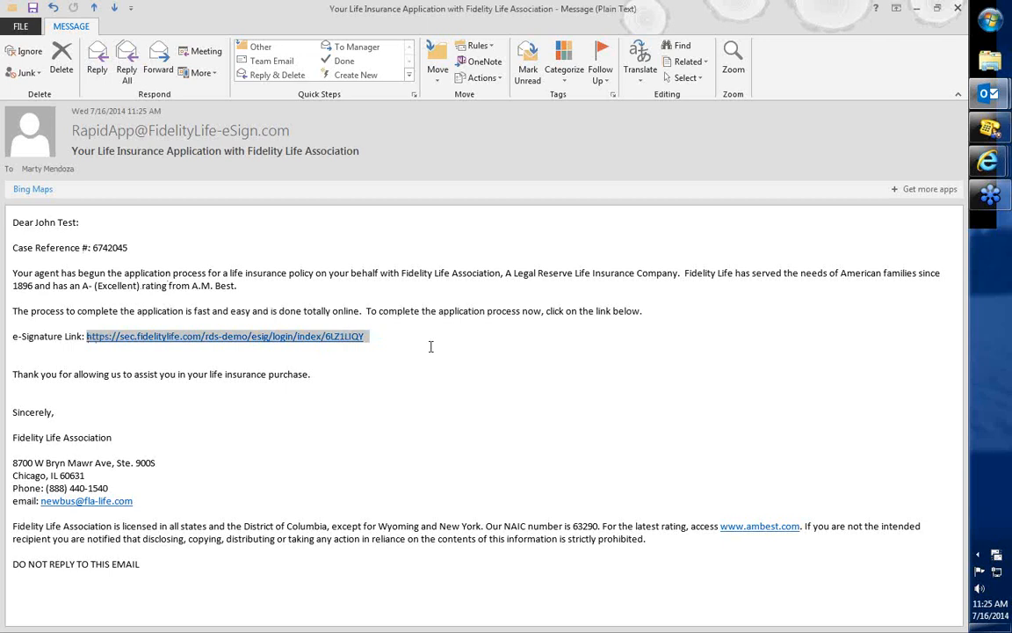
left_click(309, 341)
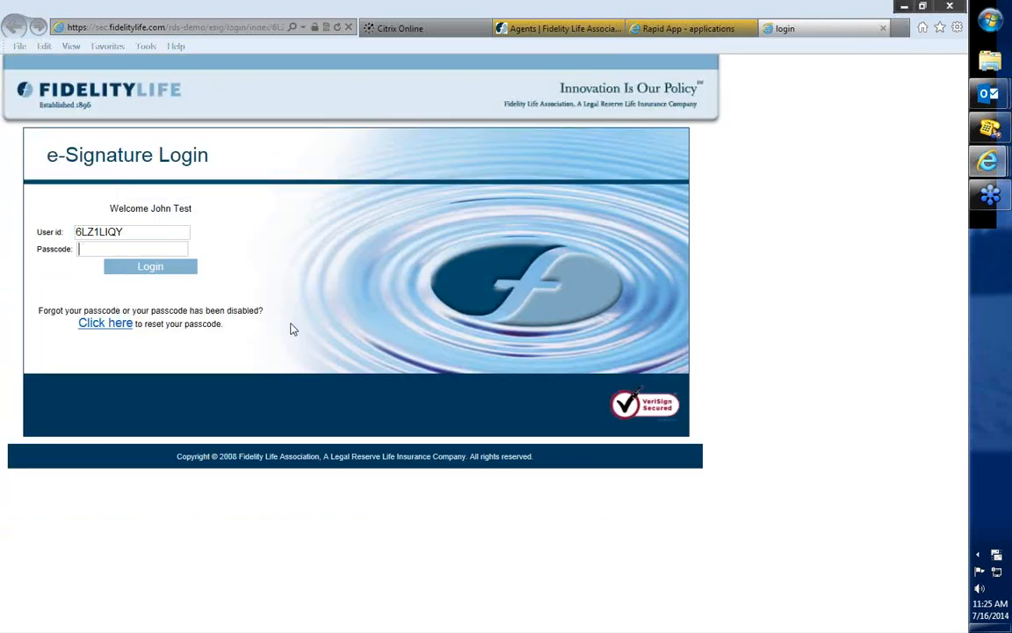
Try to log in to the customer e-Signature page with a passcode, and return to the login form.
left_click(135, 248)
type("passwor")
left_click(150, 267)
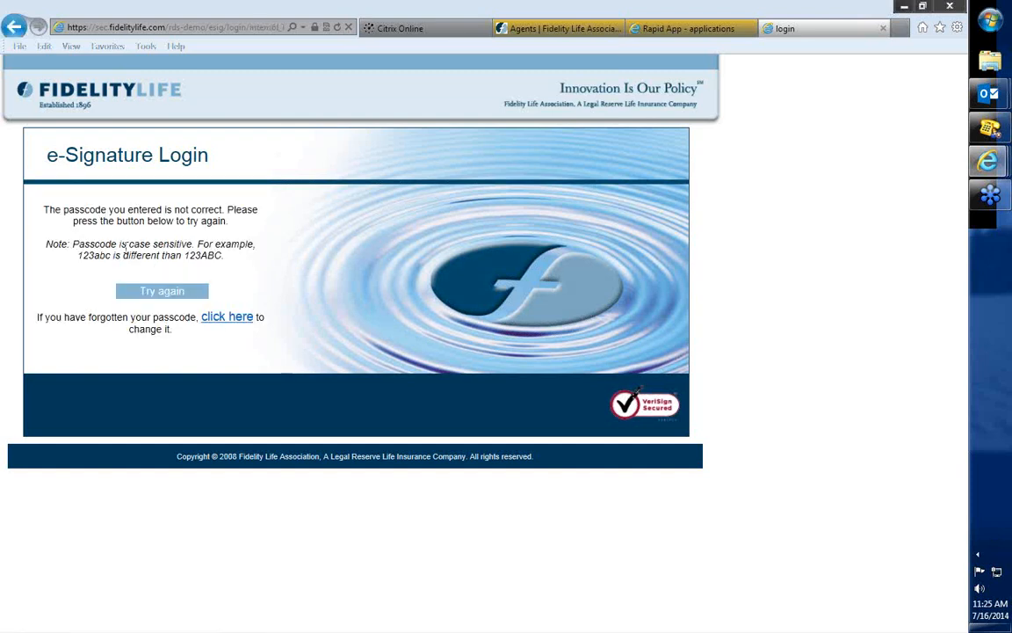
left_click(162, 291)
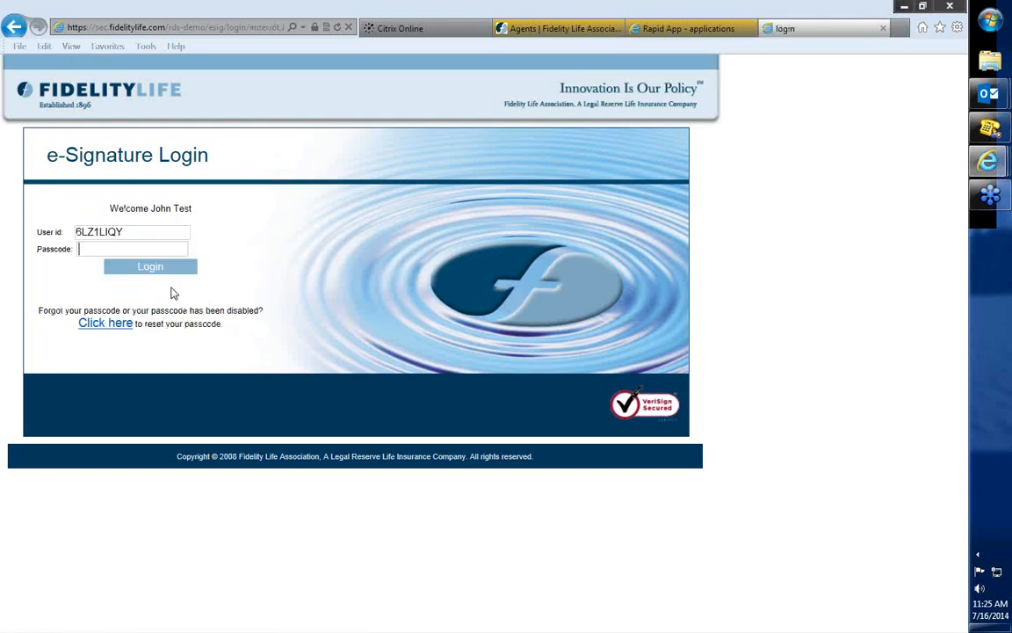
Log in to the e-Signature page with the customer's e-signature passcode.
left_click(141, 250)
type("••••••")
key("Return")
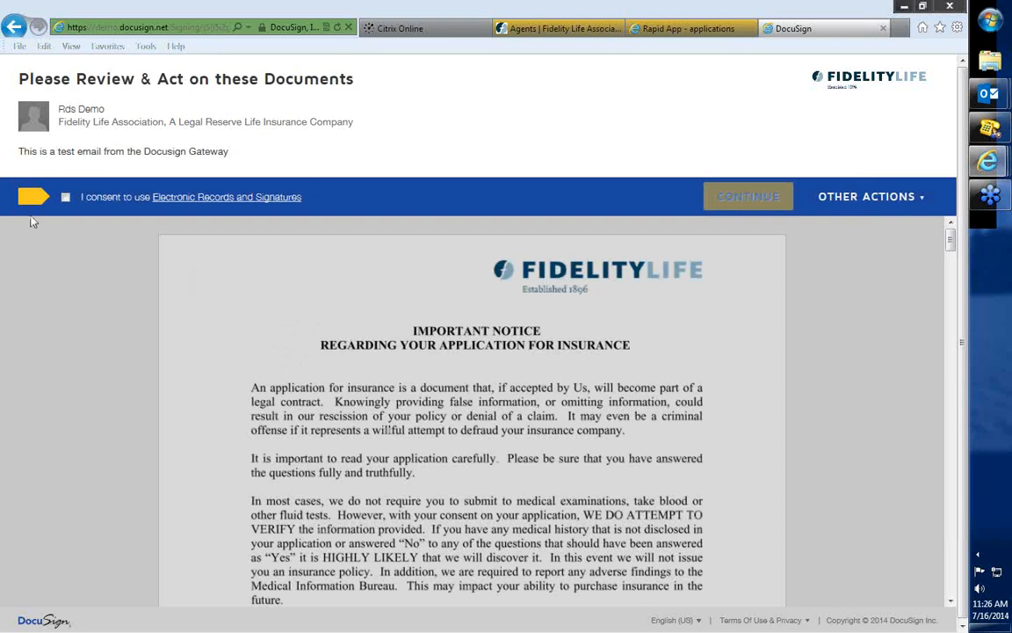
Consent to electronic records and signatures, continue to the documents, and allow location tracking once.
left_click(65, 198)
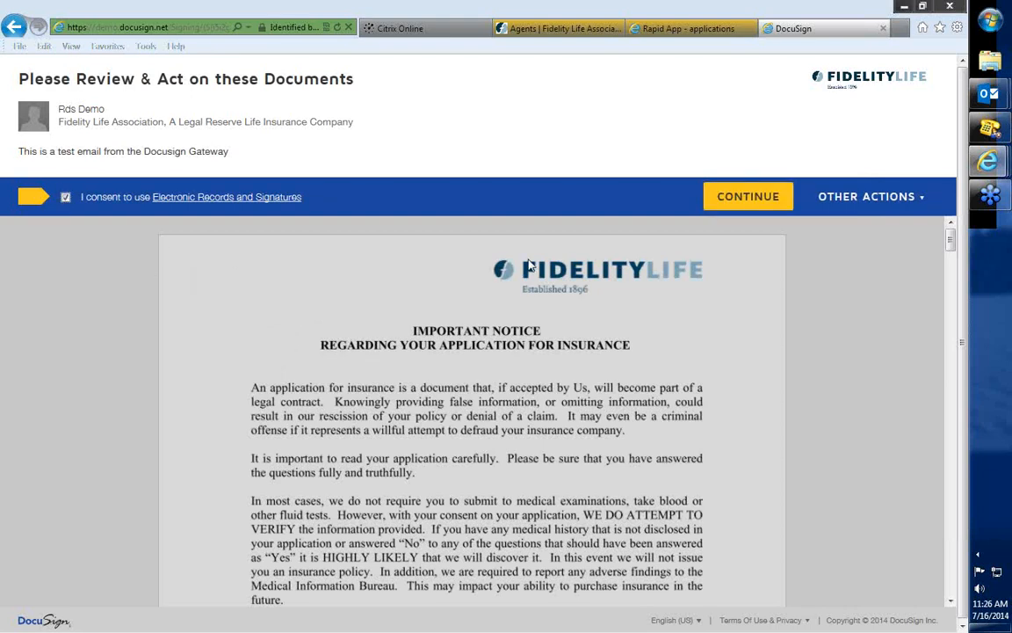
left_click(749, 199)
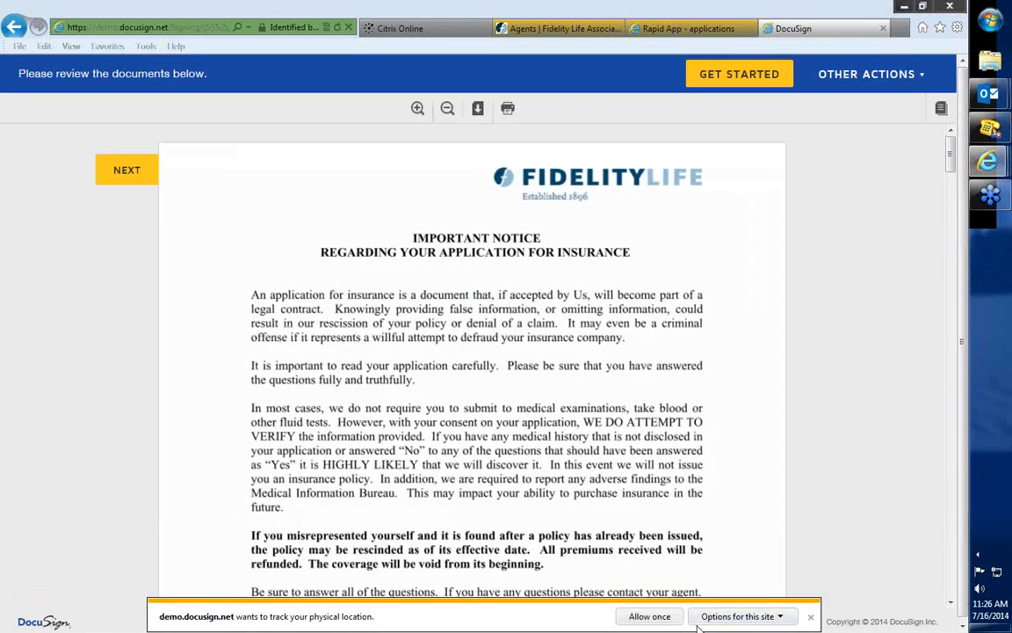
left_click(651, 616)
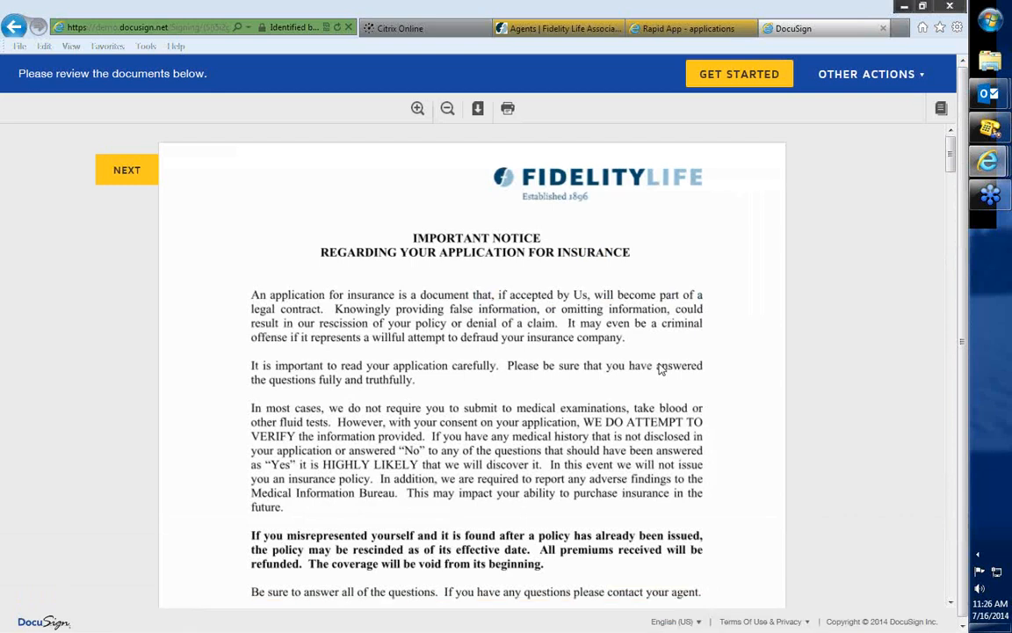
Sign the Important Notice as the proposed insured, adopting the preset signature style and initials.
scroll(738, 385, "down", 5)
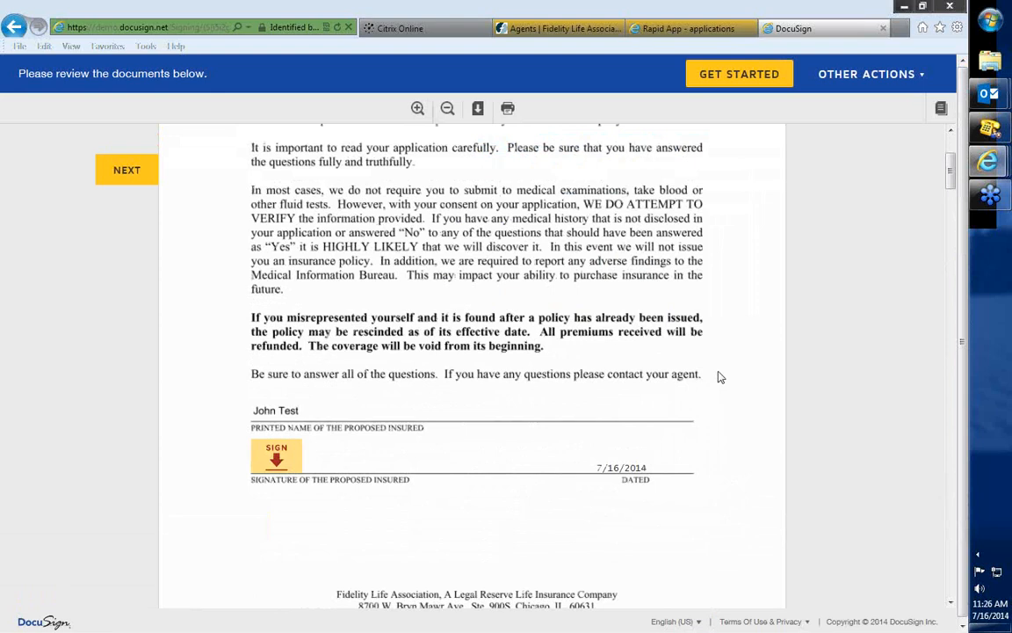
left_click(275, 453)
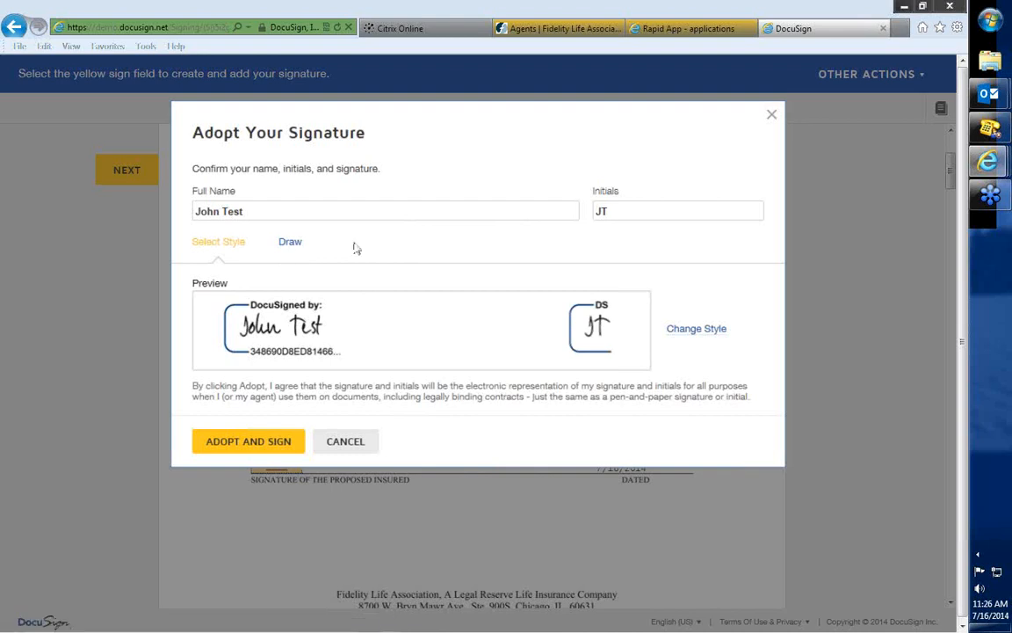
left_click(247, 439)
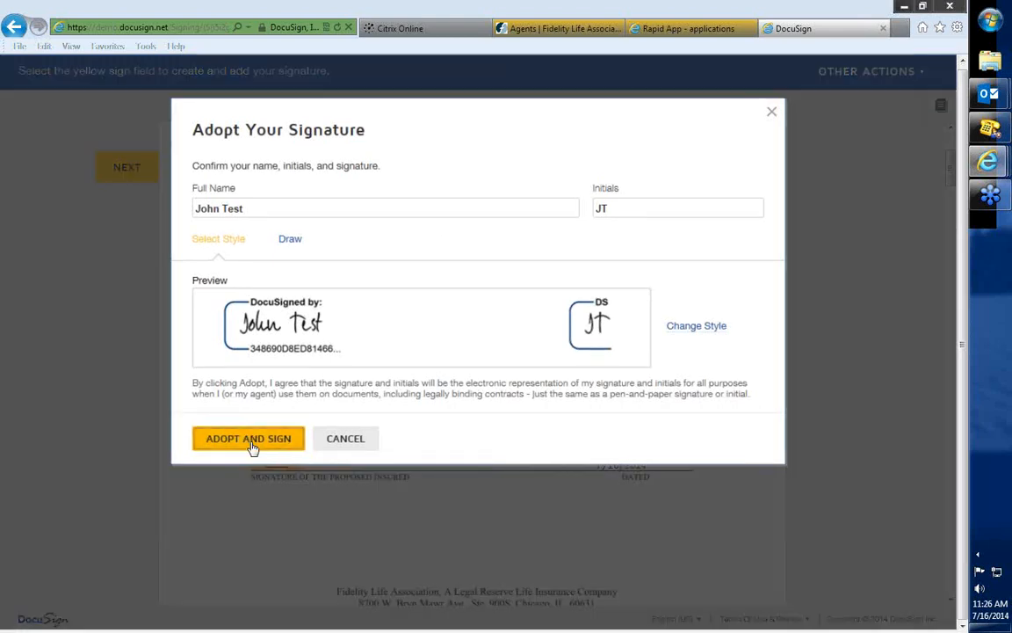
Review the Application Form, and sign its pre-authorized check authorization and the declaration as the proposed insured.
scroll(520, 442, "down", 6)
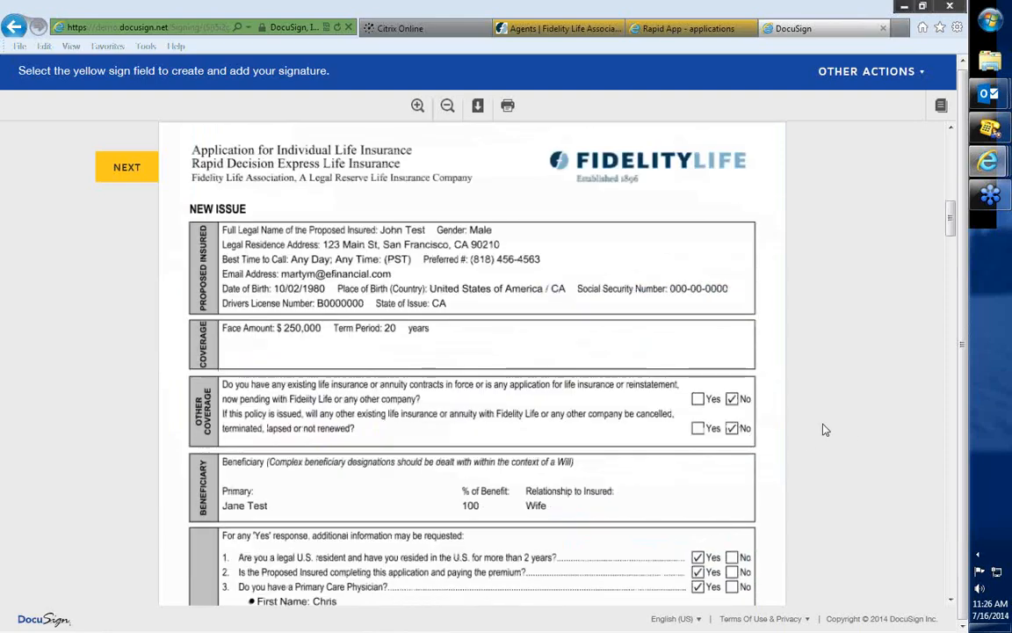
scroll(824, 426, "down", 1)
scroll(823, 429, "down", 5)
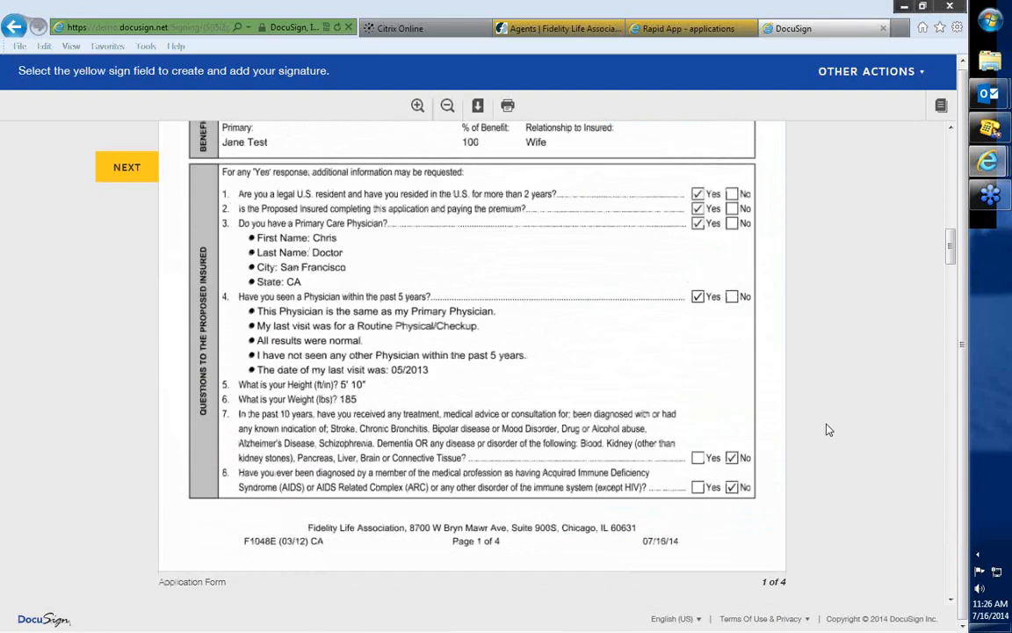
scroll(827, 430, "down", 5)
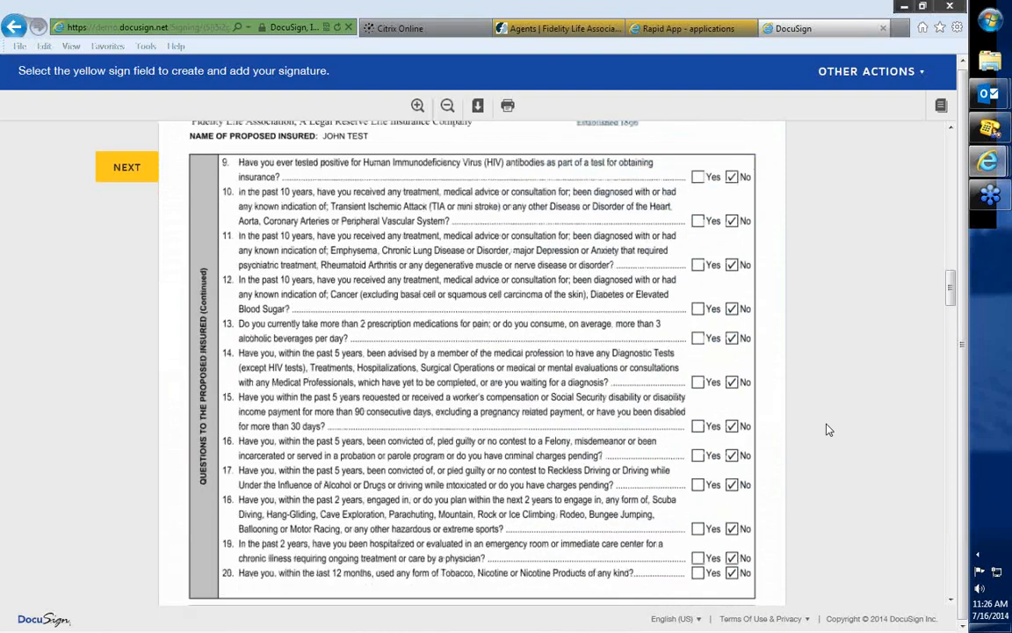
scroll(827, 430, "down", 5)
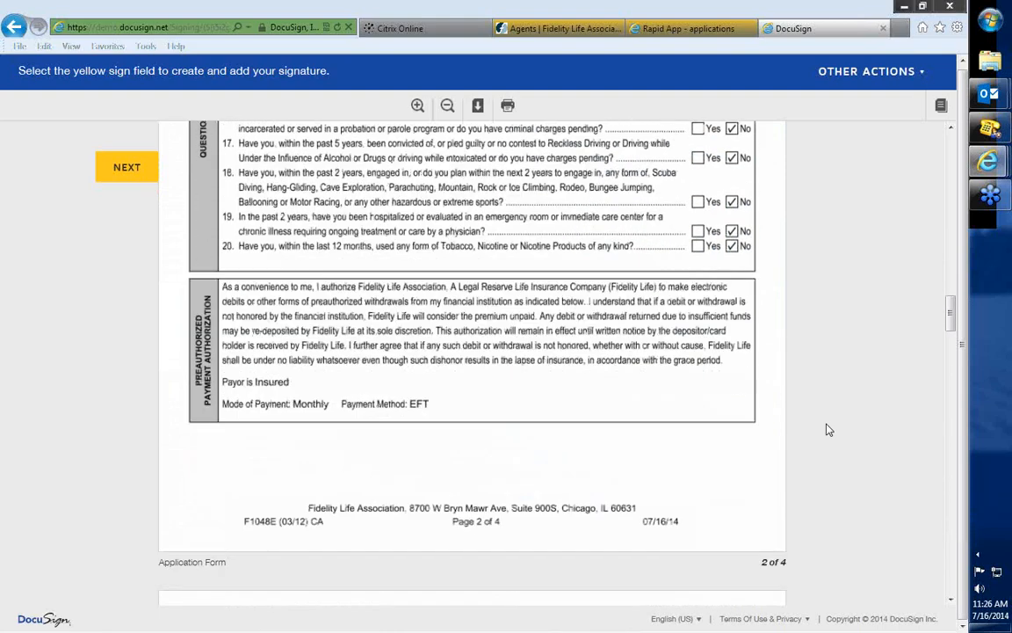
scroll(827, 430, "down", 2)
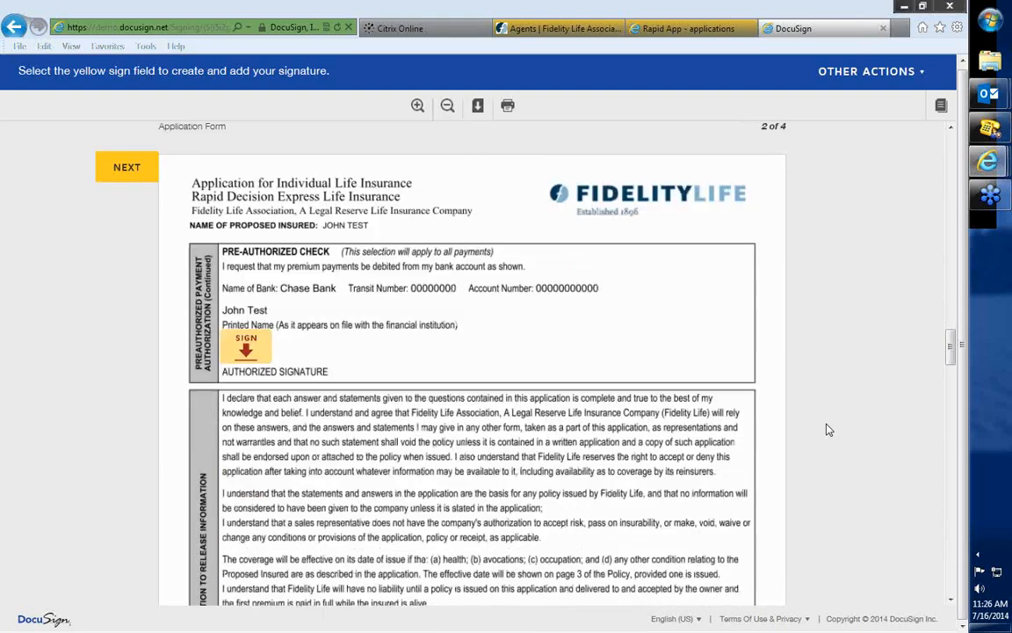
left_click(248, 347)
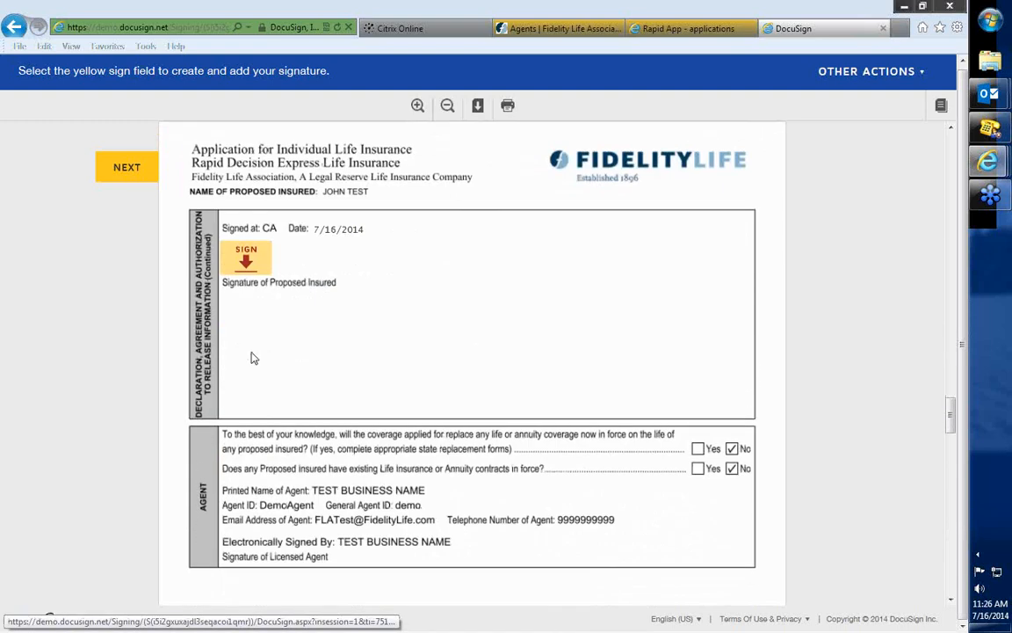
left_click(246, 263)
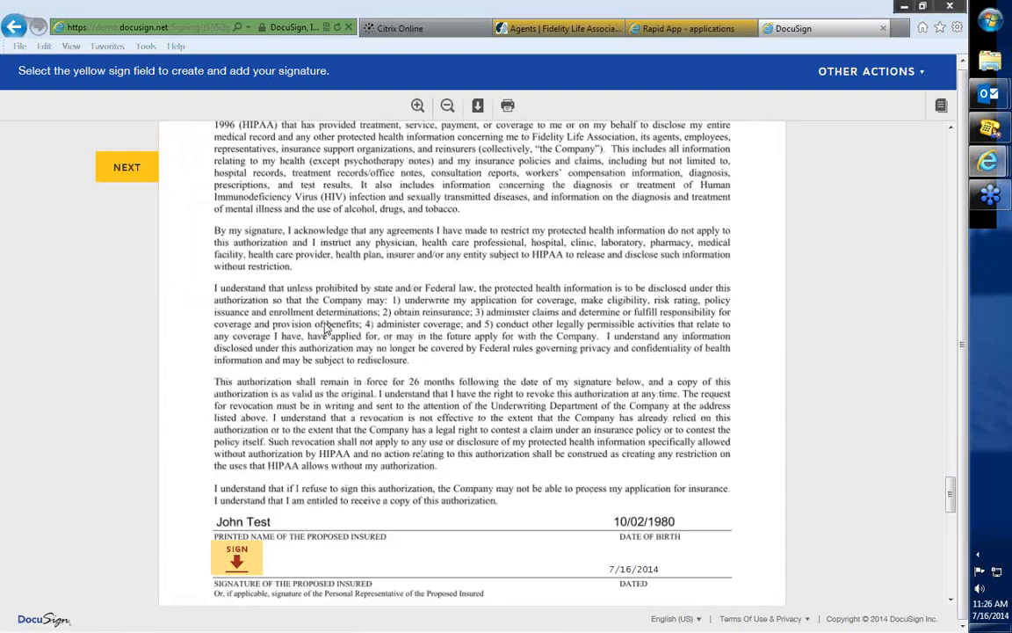
Sign the HIPAA authorization and initial the Notices Form, finishing the envelope to submit the completed documents.
left_click(237, 373)
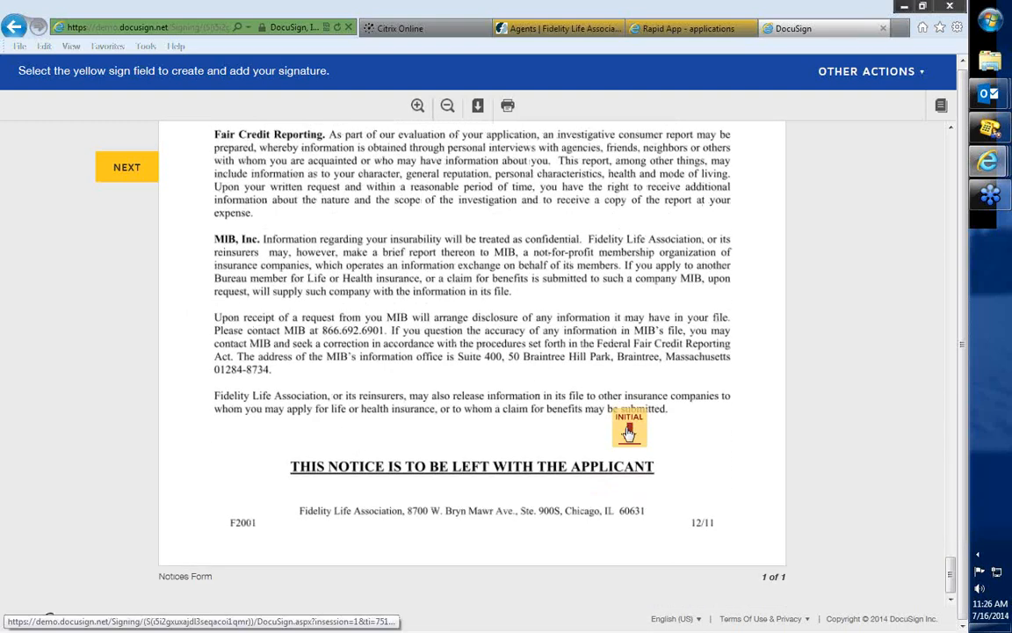
left_click(629, 424)
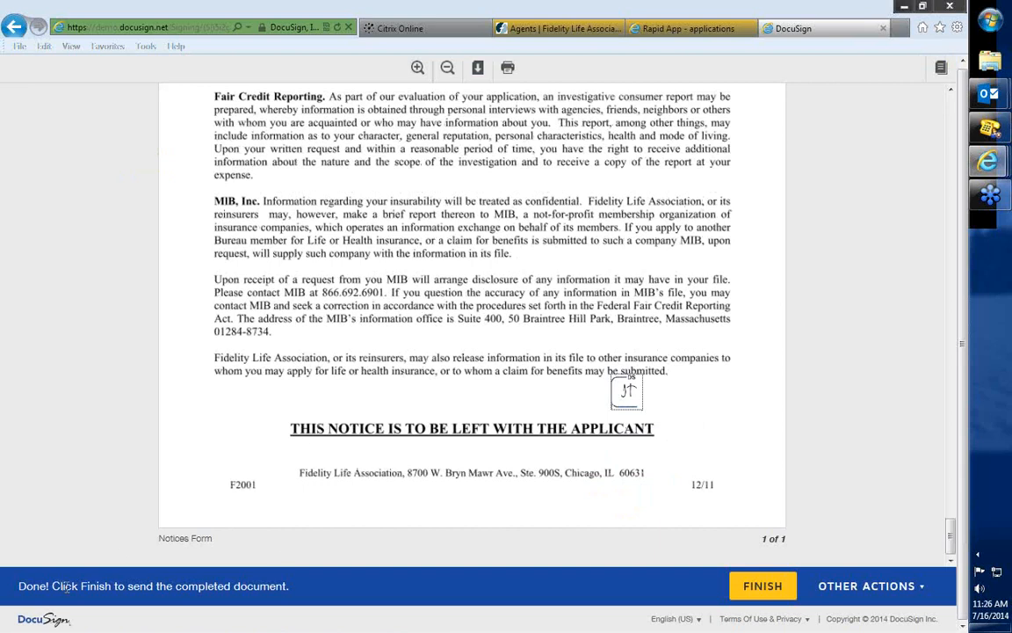
left_click(762, 589)
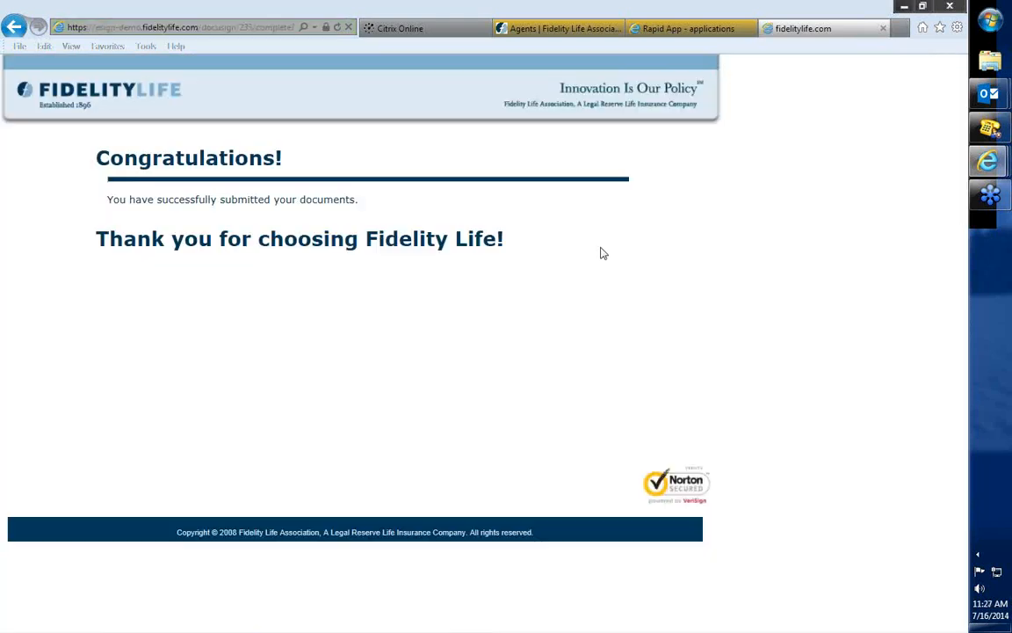
Return to the application in Rapid App, check the Insured Signature status, and continue to the New Business page.
left_click(685, 29)
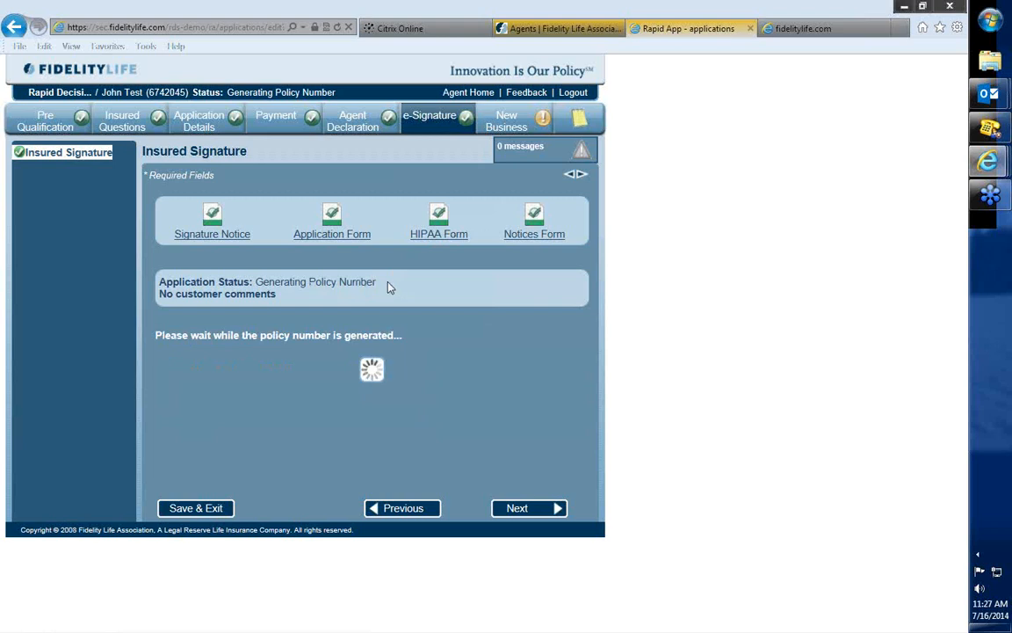
left_click_drag(386, 288, 255, 283)
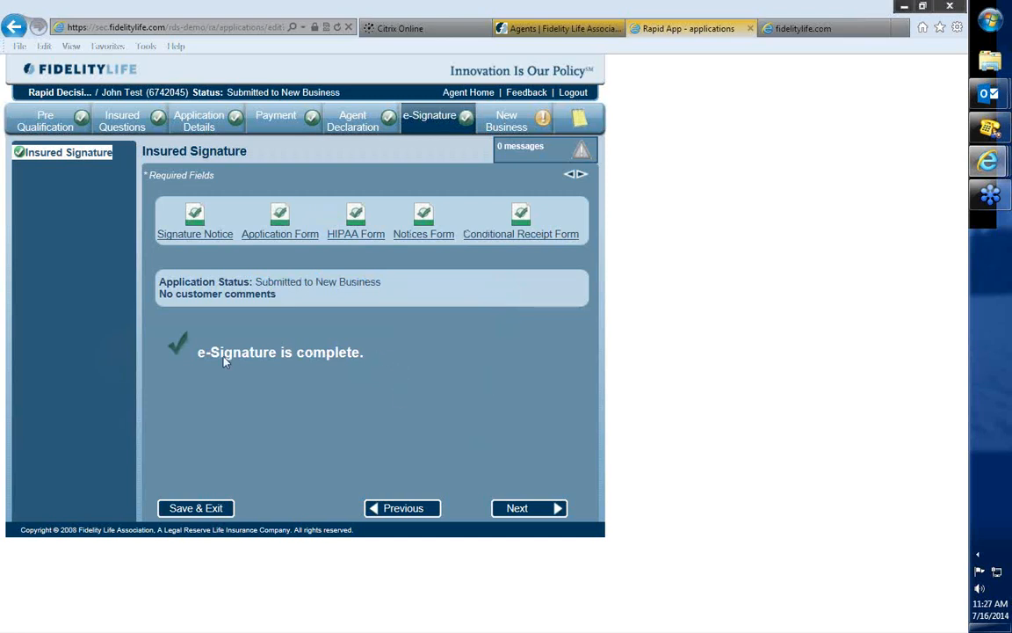
left_click(517, 508)
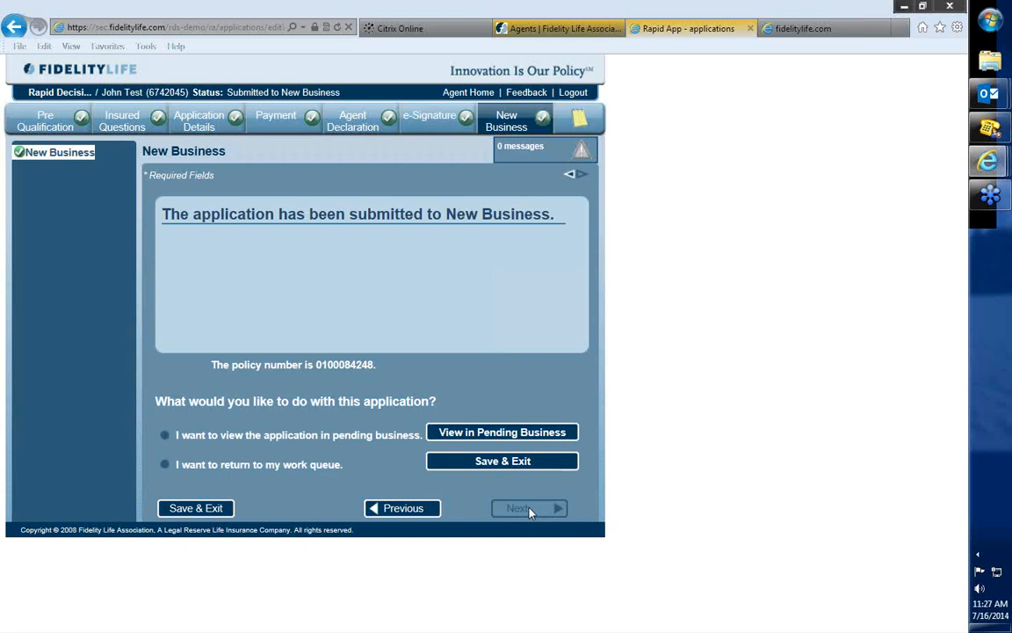
Highlight the assigned policy number on the New Business page, clear the highlight, and dismiss the incoming e-mail notification.
left_click_drag(387, 367, 315, 365)
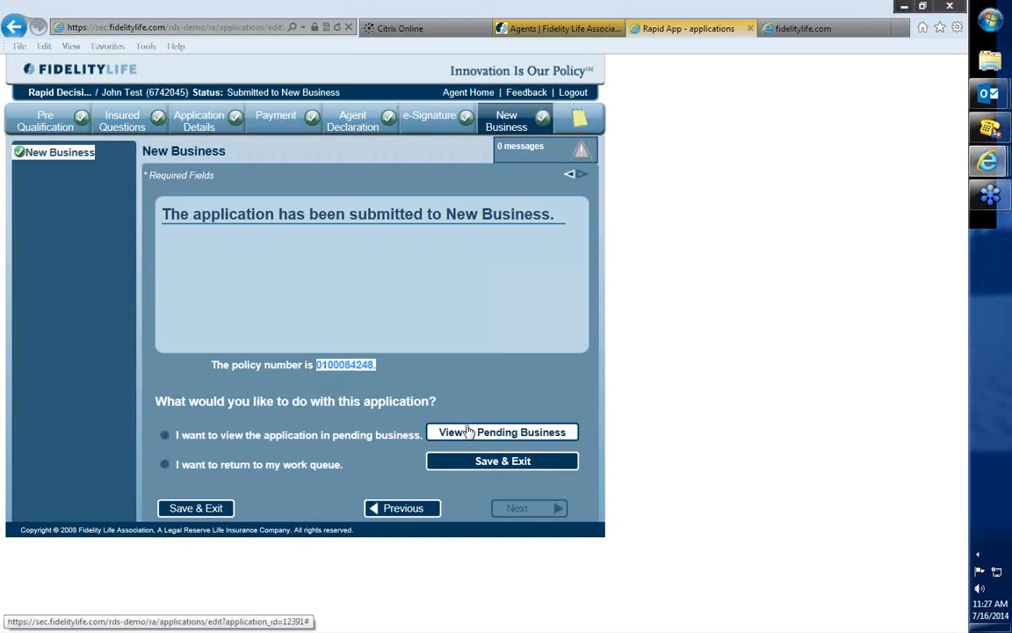
left_click(210, 249)
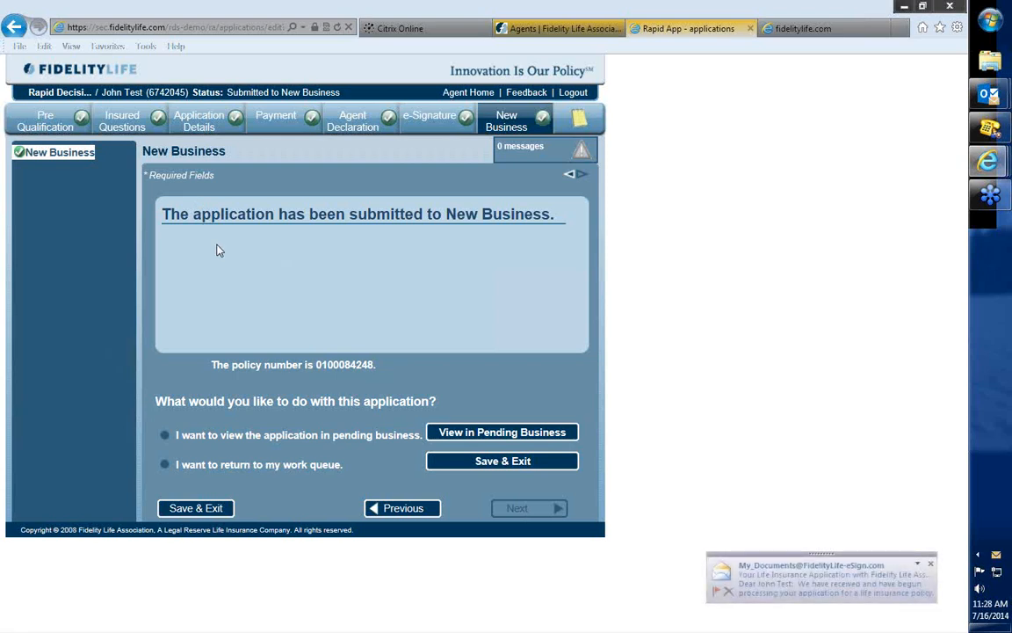
left_click(930, 563)
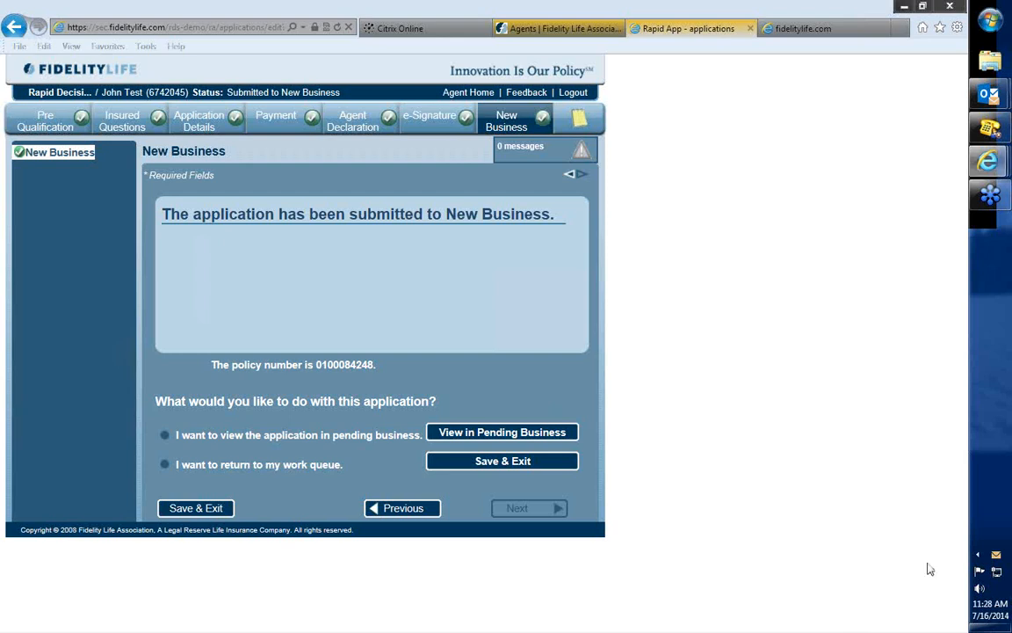
Try to view the application in pending business, and save and exit to the work queue.
left_click(525, 434)
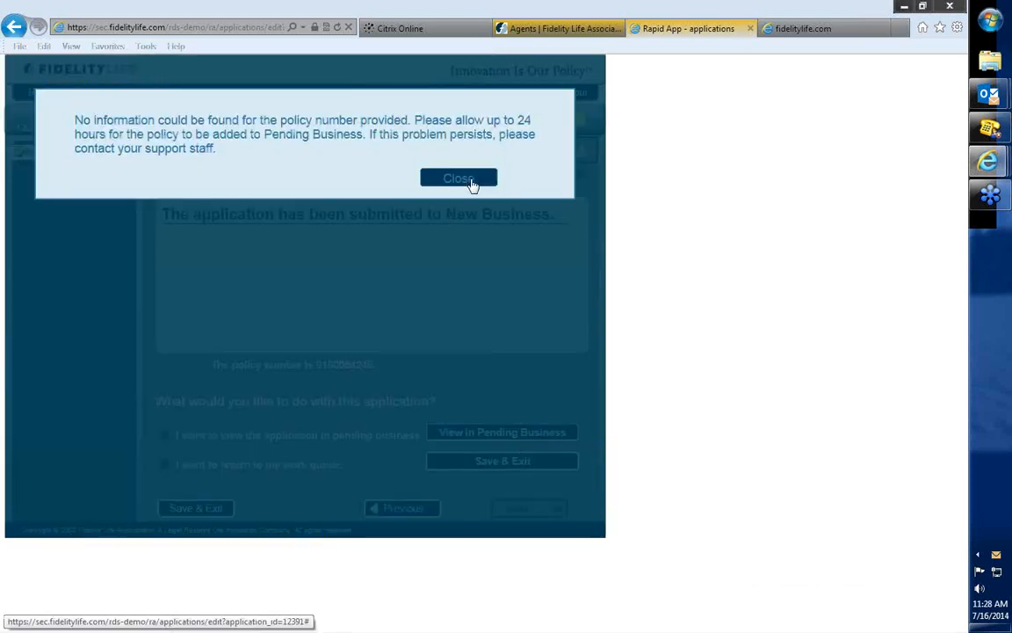
left_click(458, 178)
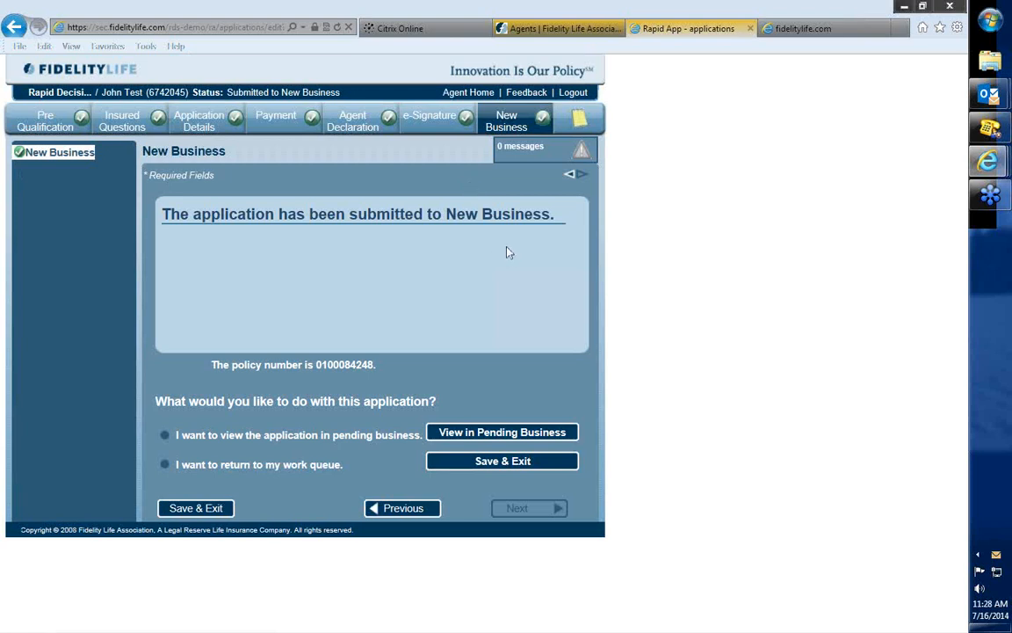
left_click(524, 469)
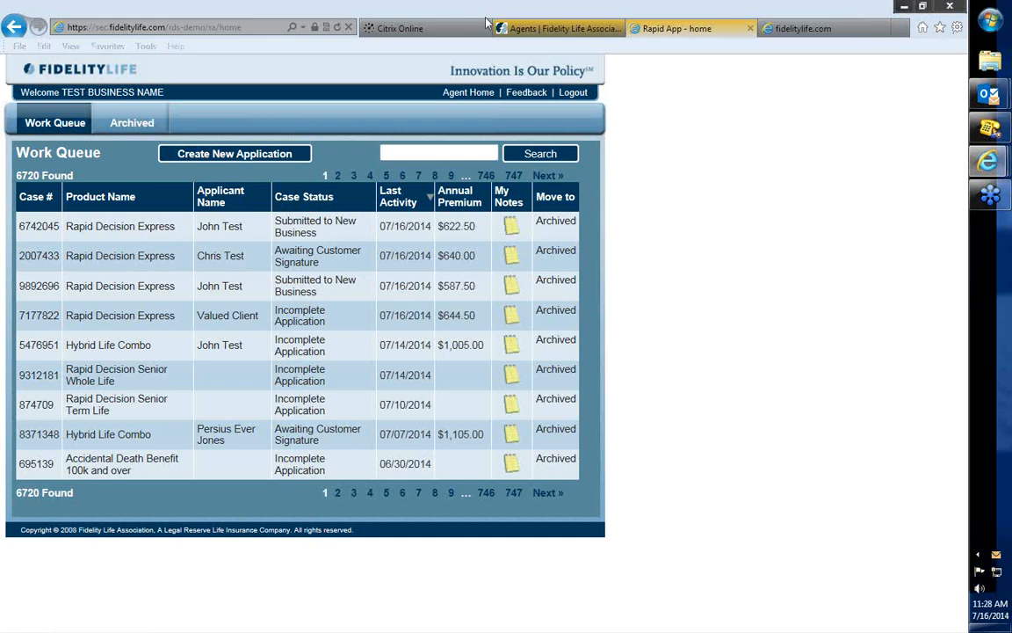
Switch to the Fidelity Life Agents page and highlight the Rapid App Demo Link with its demo login details, clearing the highlight.
left_click(549, 28)
left_click(774, 33)
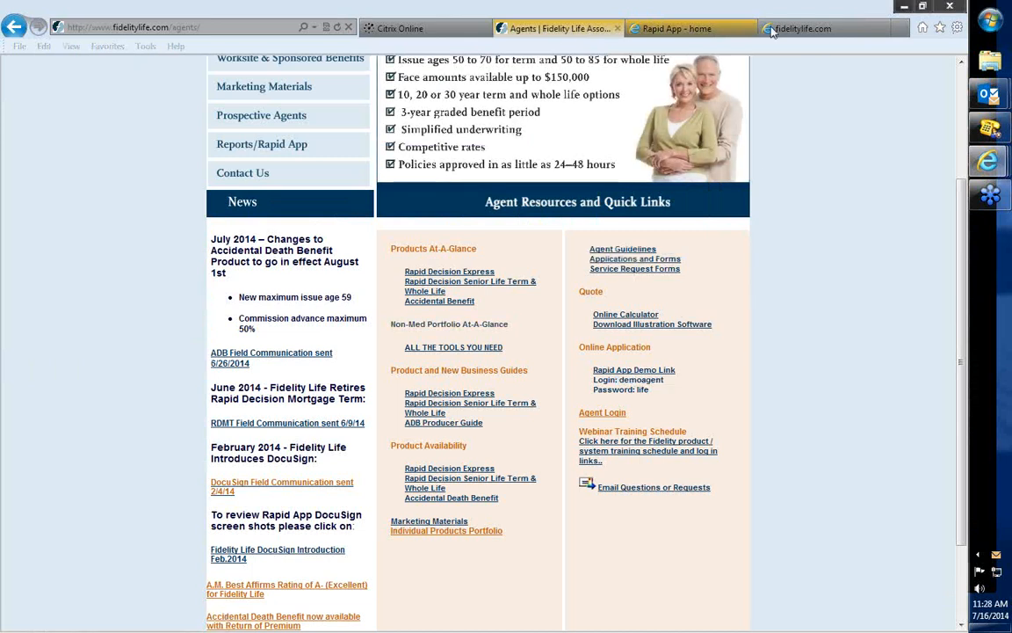
left_click_drag(669, 393, 593, 370)
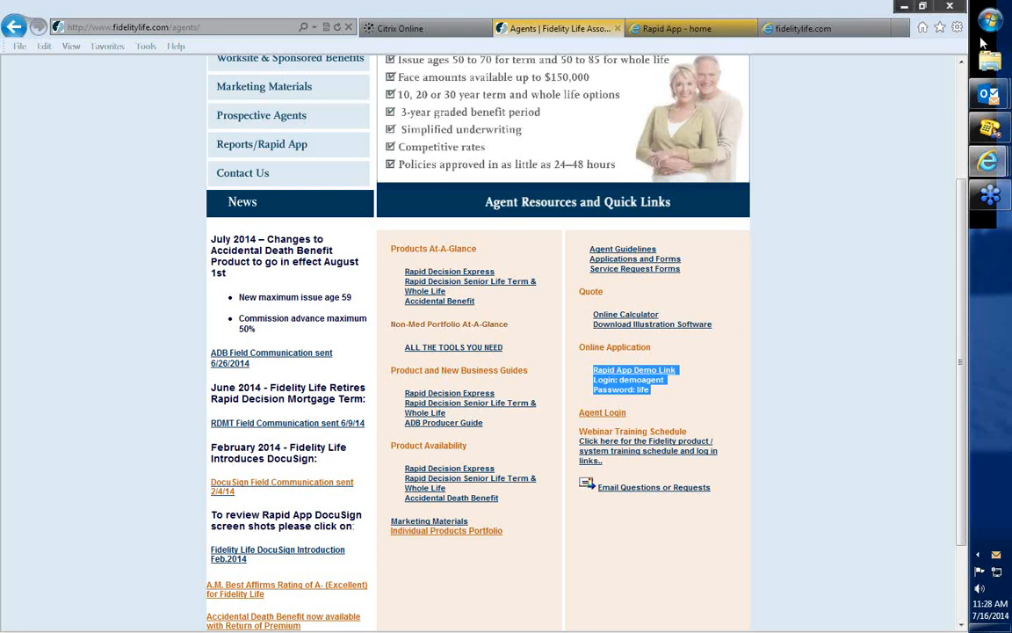
left_click(885, 231)
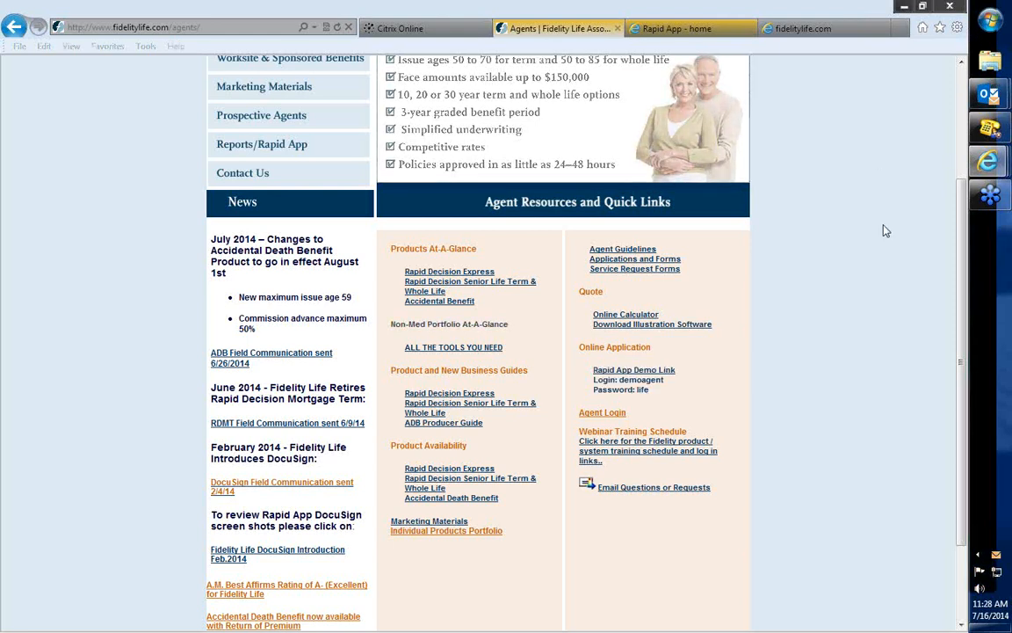